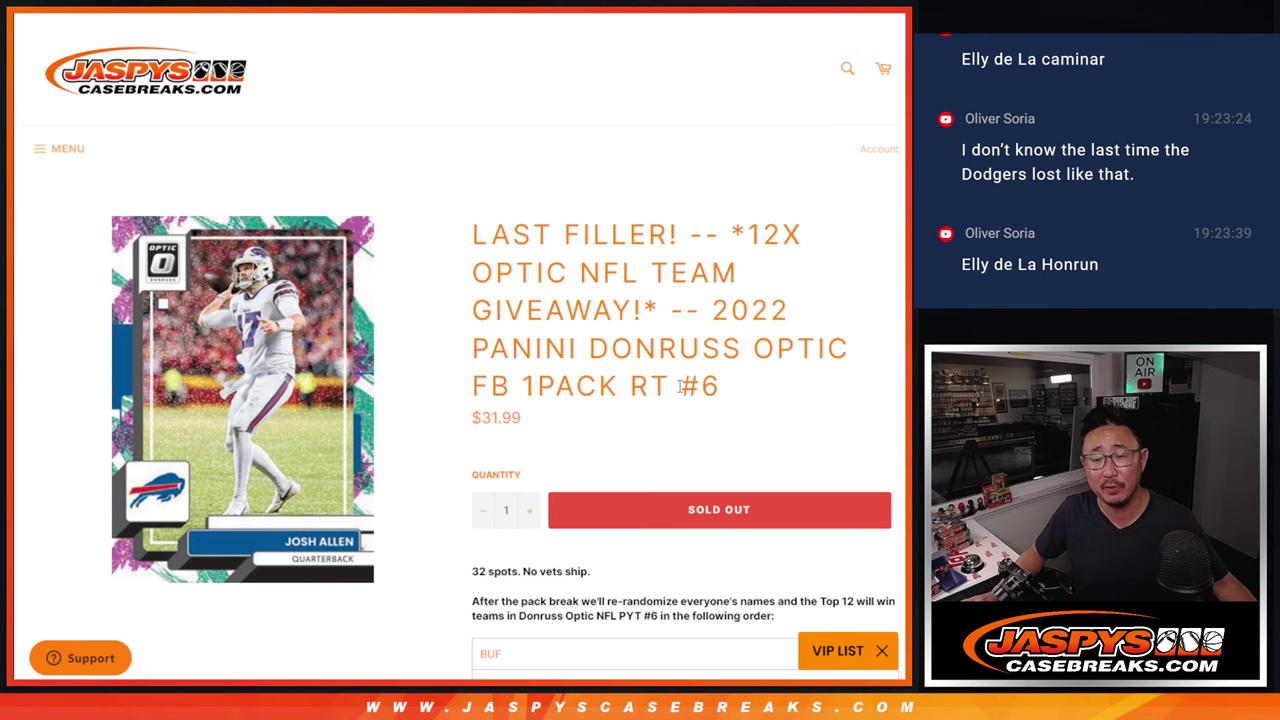
- Highlight break #6 in the title and the team codes in the giveaway order
{"action": "left_click_drag", "start_coordinate": [680, 387], "coordinate": [734, 389]}
{"action": "left_click", "coordinate": [738, 388]}
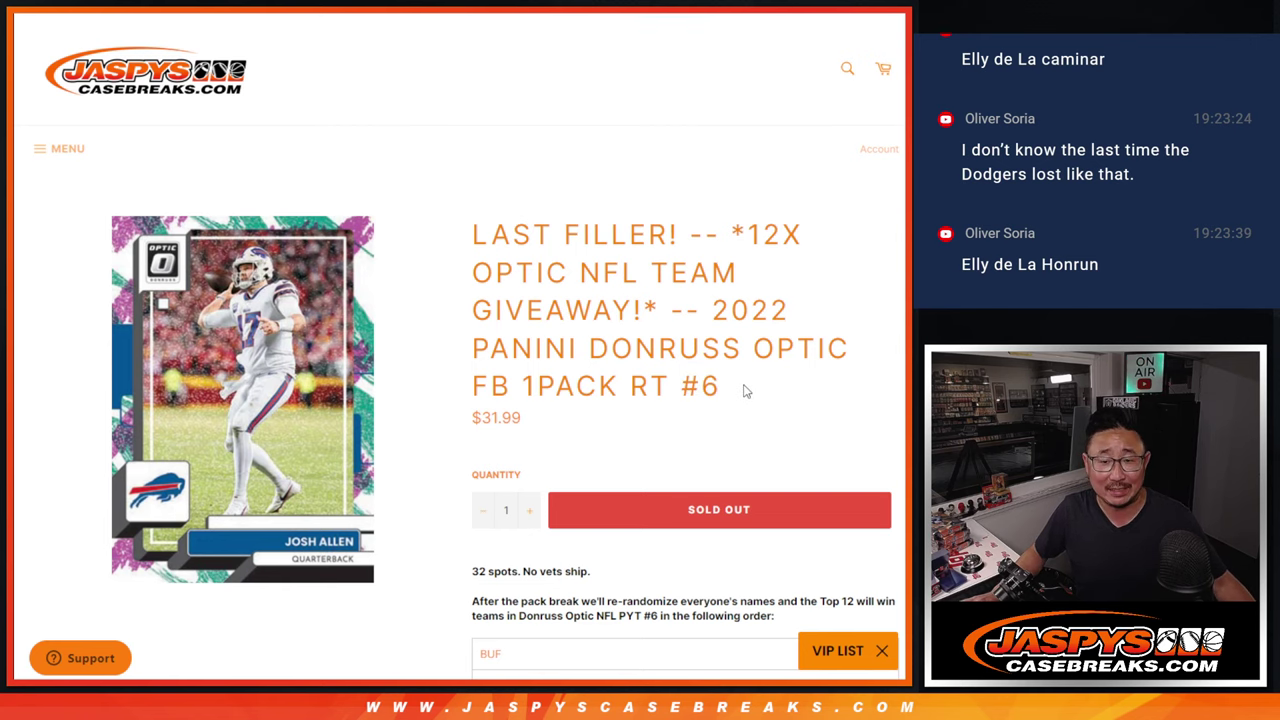
{"action": "scroll", "coordinate": [744, 391], "scroll_direction": "down", "scroll_amount": 4}
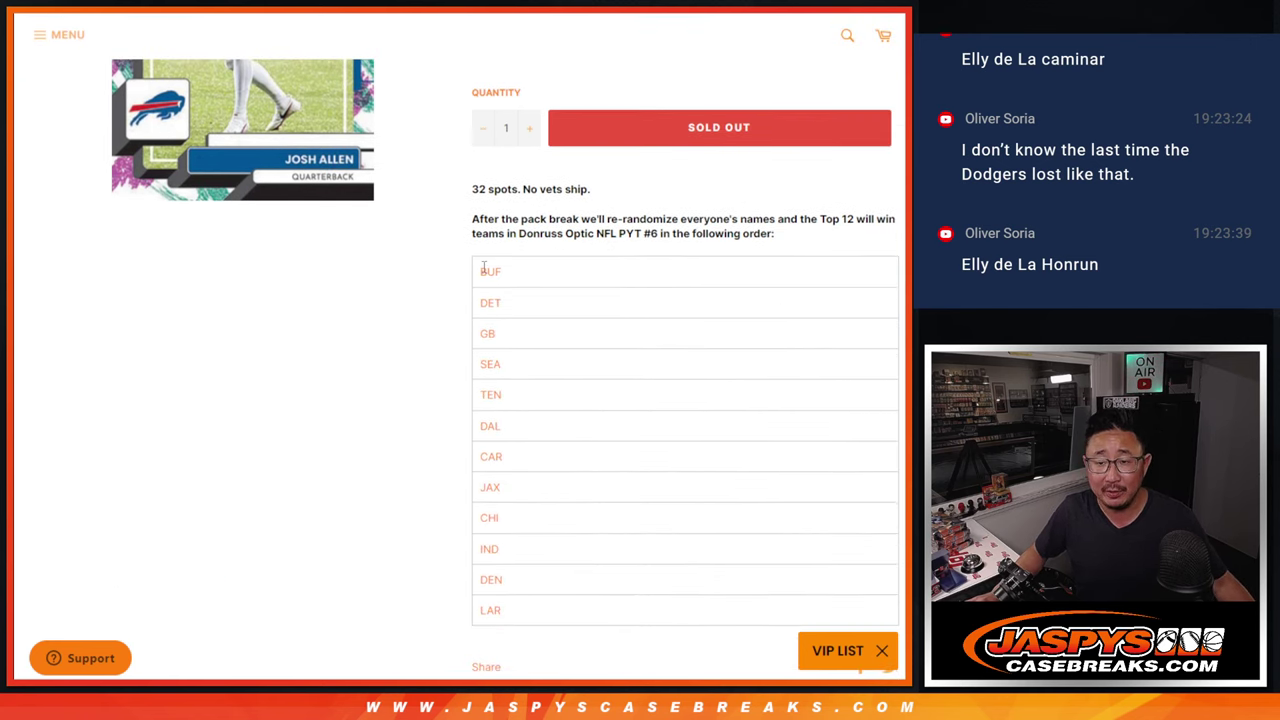
{"action": "left_click_drag", "start_coordinate": [483, 266], "coordinate": [522, 567]}
{"action": "left_click", "coordinate": [530, 615]}
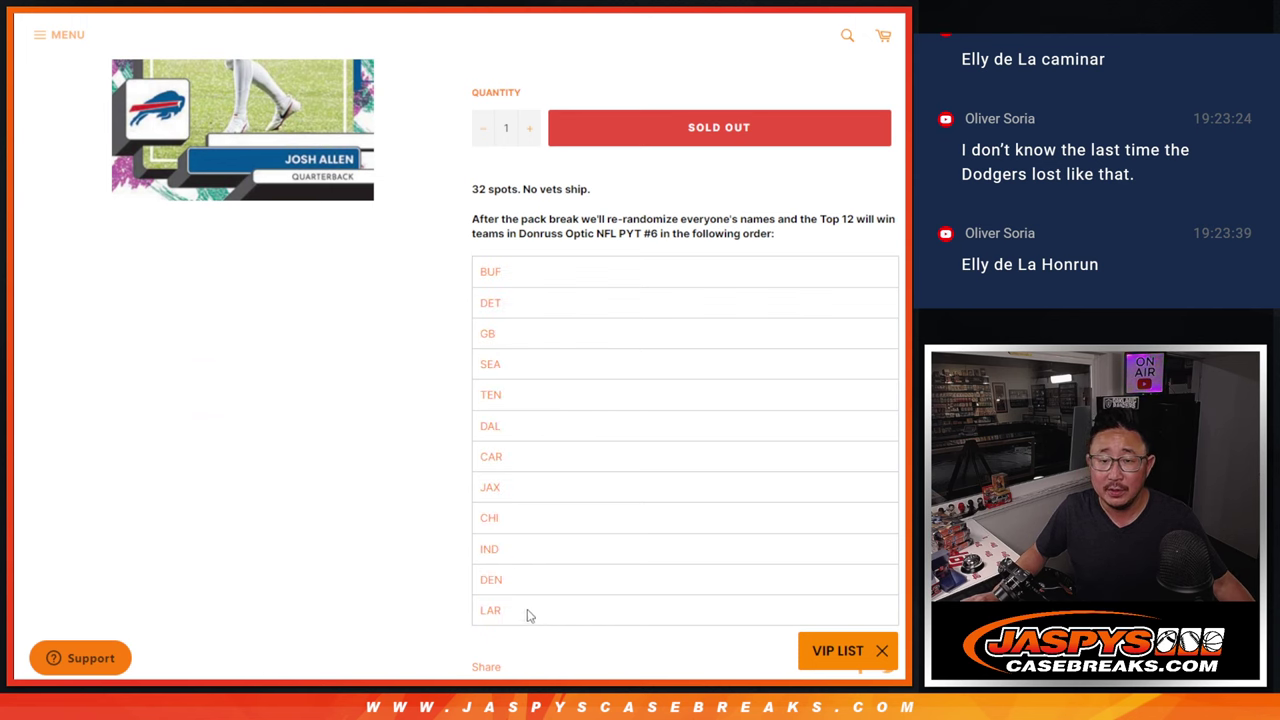
{"action": "scroll", "coordinate": [655, 518], "scroll_direction": "up", "scroll_amount": 3}
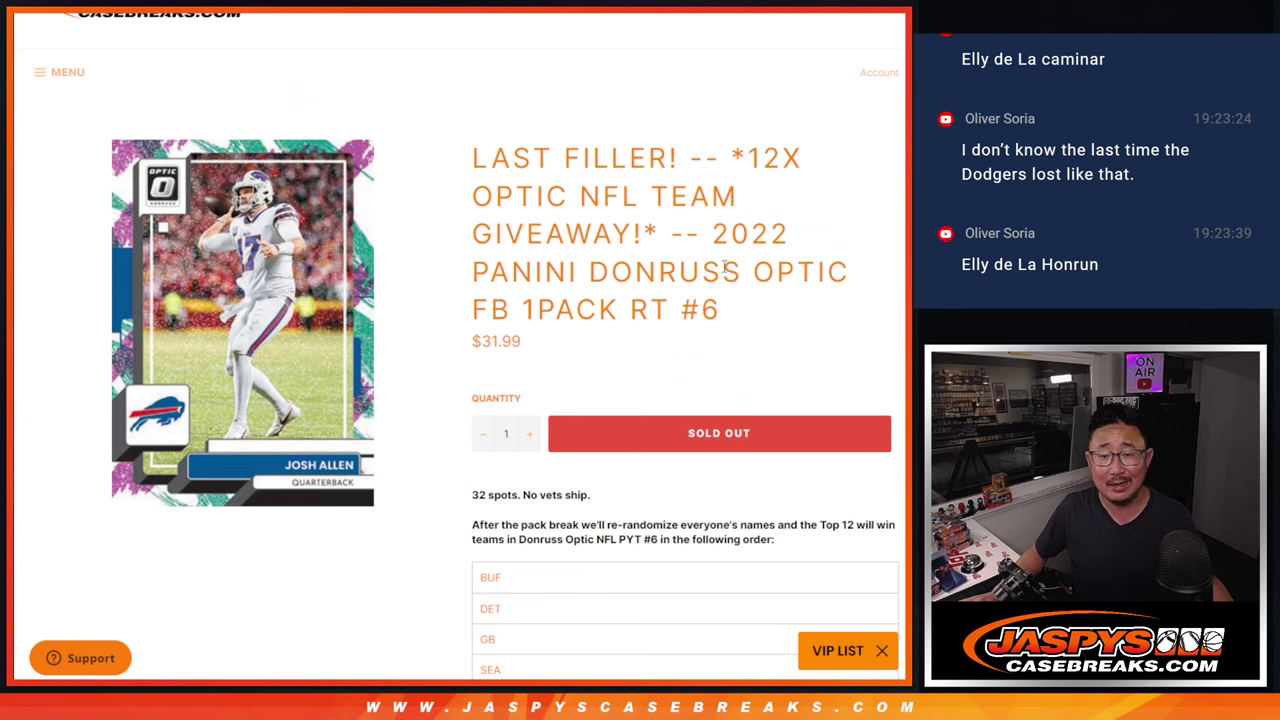
- Paste the list into the randomizer and roll the two dice, getting a 2 and a 6
{"action": "key", "text": "ctrl+Tab"}
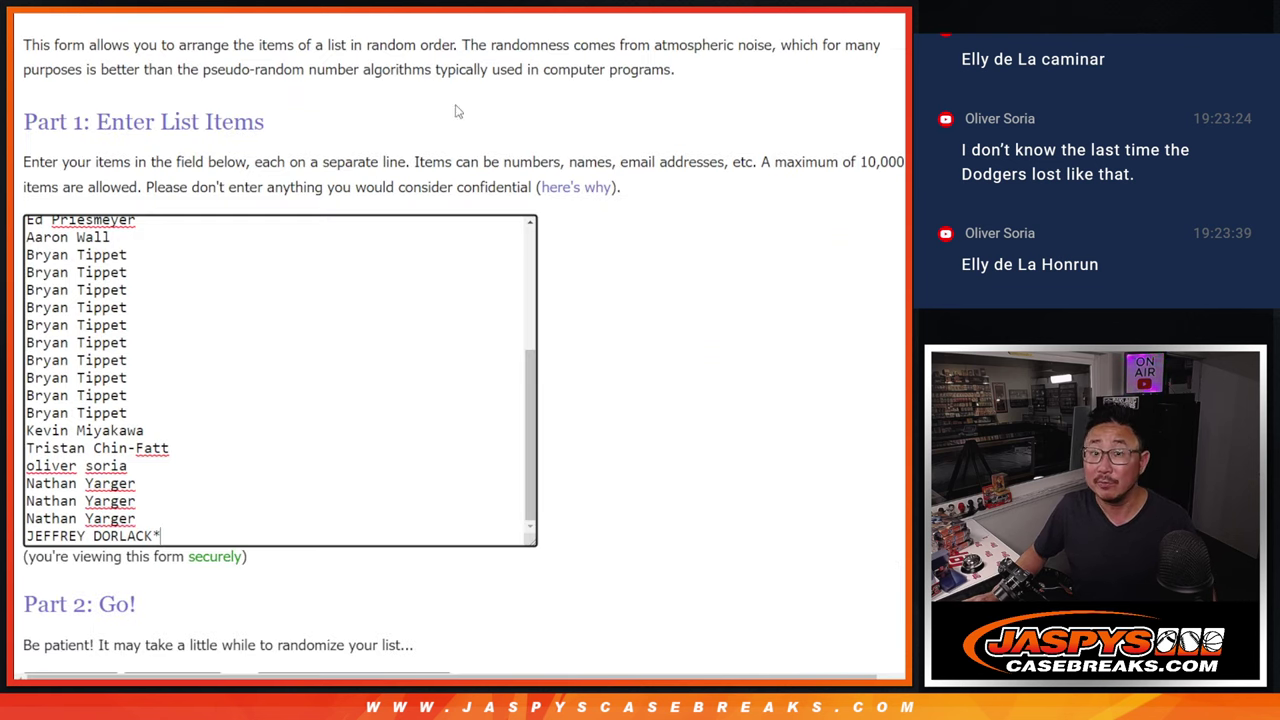
{"action": "scroll", "coordinate": [410, 343], "scroll_direction": "up", "scroll_amount": 3}
{"action": "scroll", "coordinate": [410, 343], "scroll_direction": "down", "scroll_amount": 3}
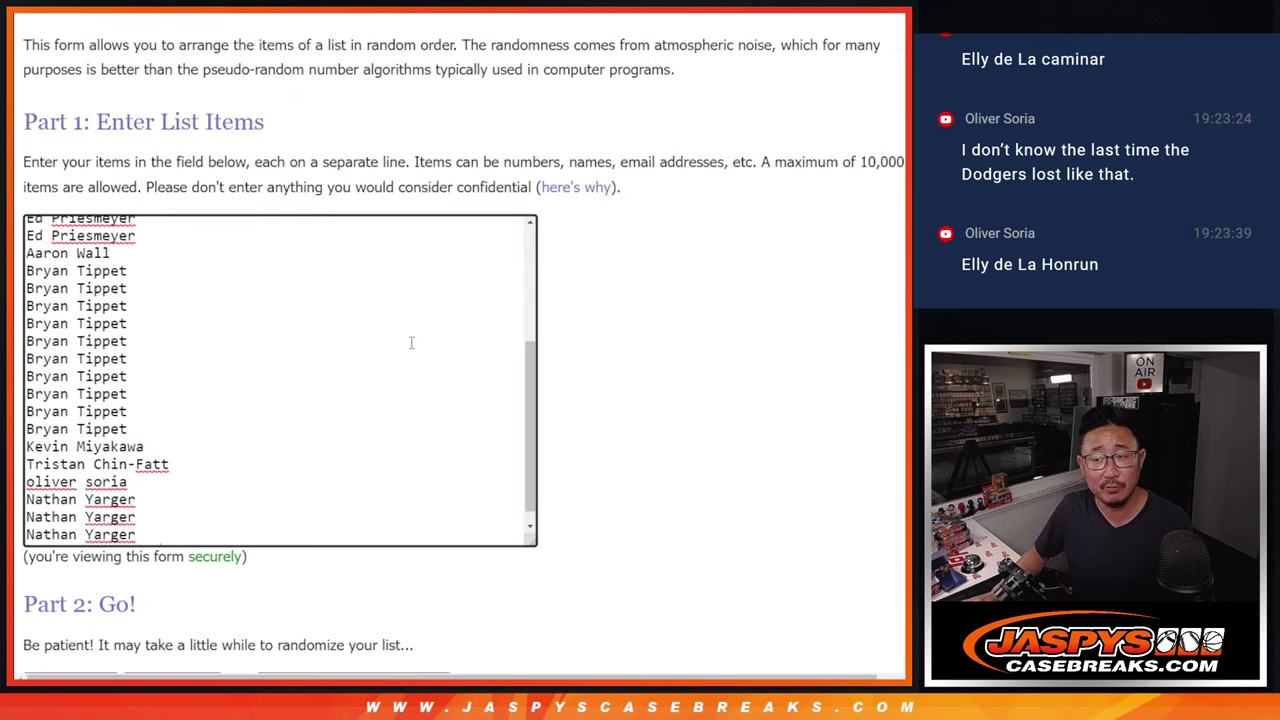
{"action": "key", "text": "ctrl+a"}
{"action": "key", "text": "ctrl+v"}
{"action": "scroll", "coordinate": [349, 337], "scroll_direction": "up", "scroll_amount": 8}
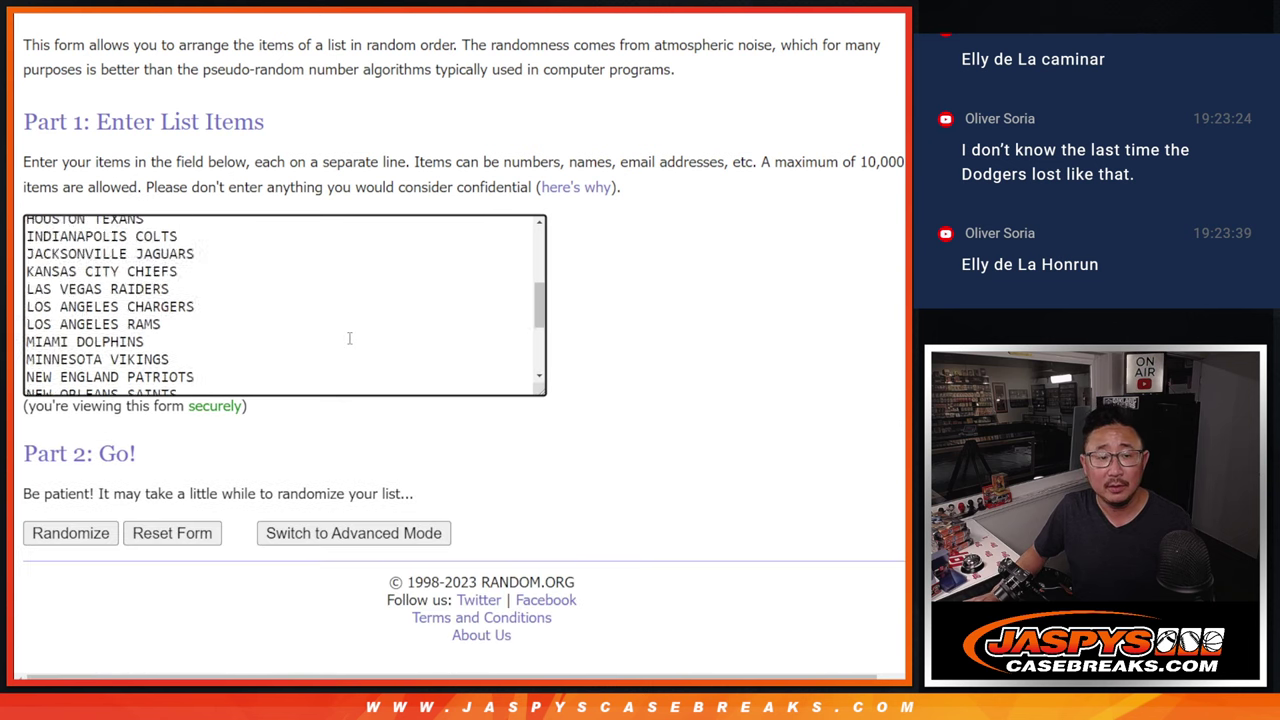
{"action": "key", "text": "ctrl+Tab"}
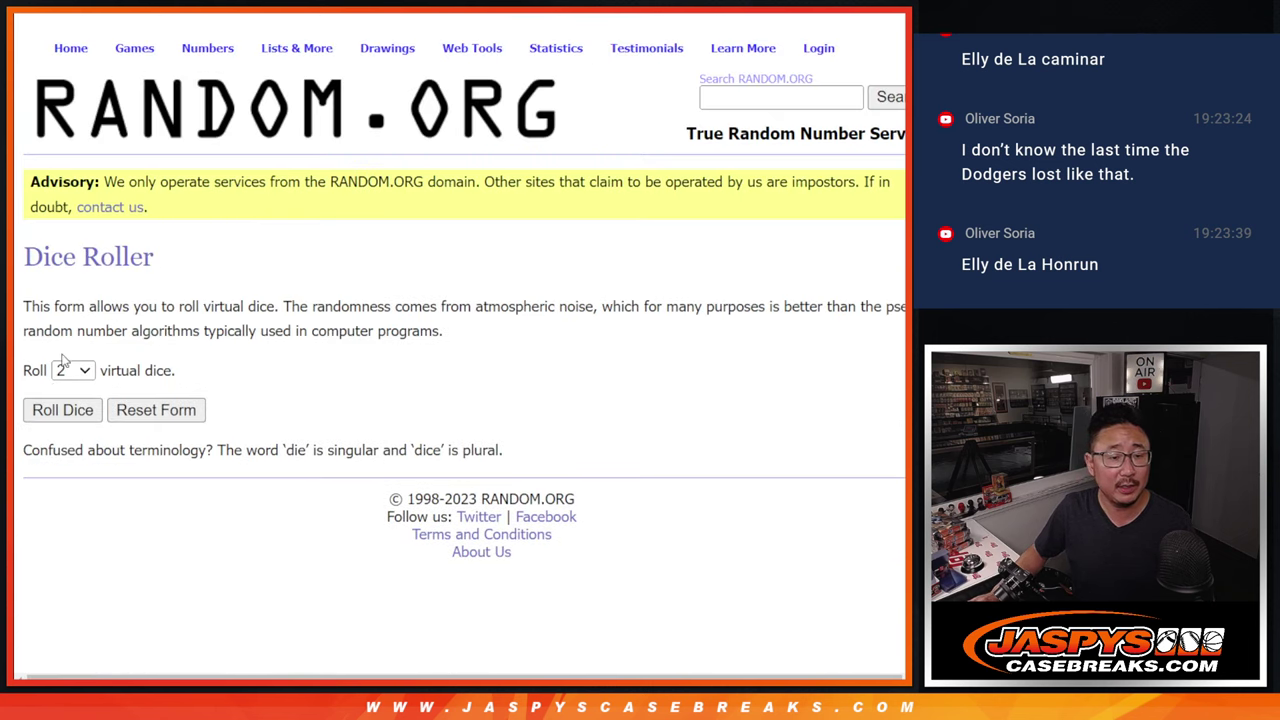
{"action": "left_click", "coordinate": [57, 407]}
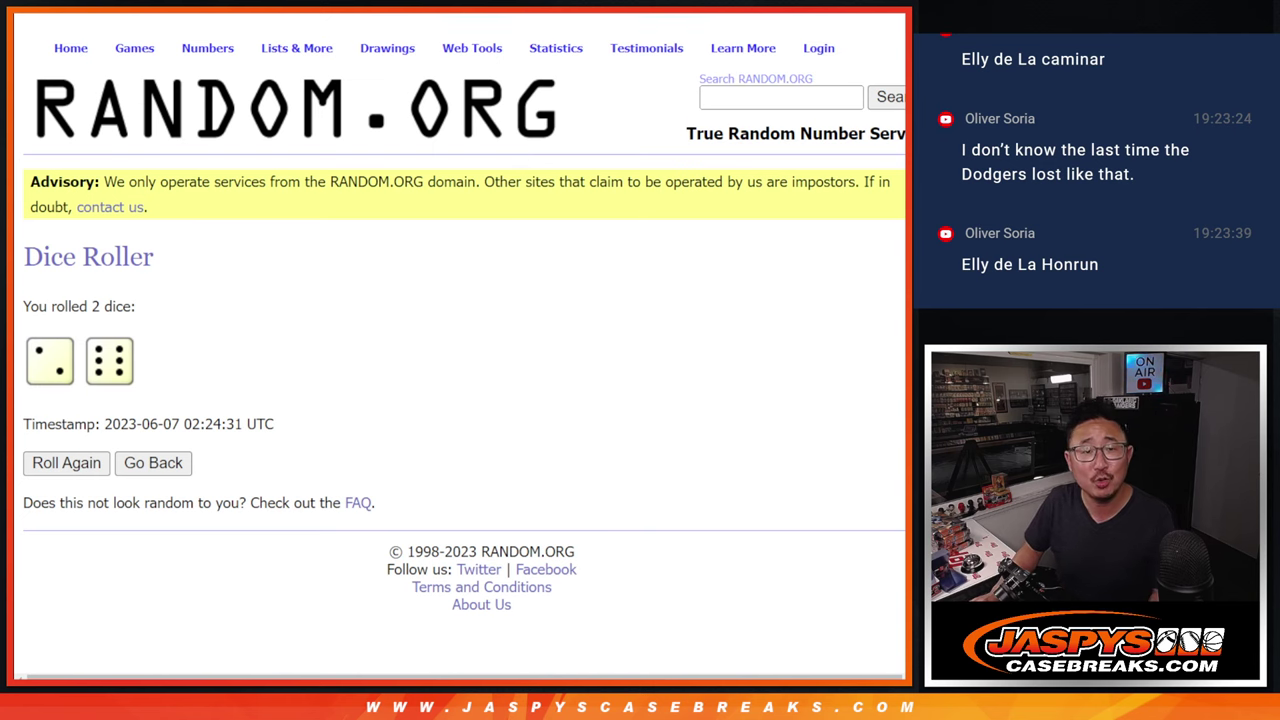
- Shuffle the 32 buyer names in the List Randomizer eight times
{"action": "key", "text": "ctrl+Tab"}
{"action": "scroll", "coordinate": [707, 292], "scroll_direction": "down", "scroll_amount": 2}
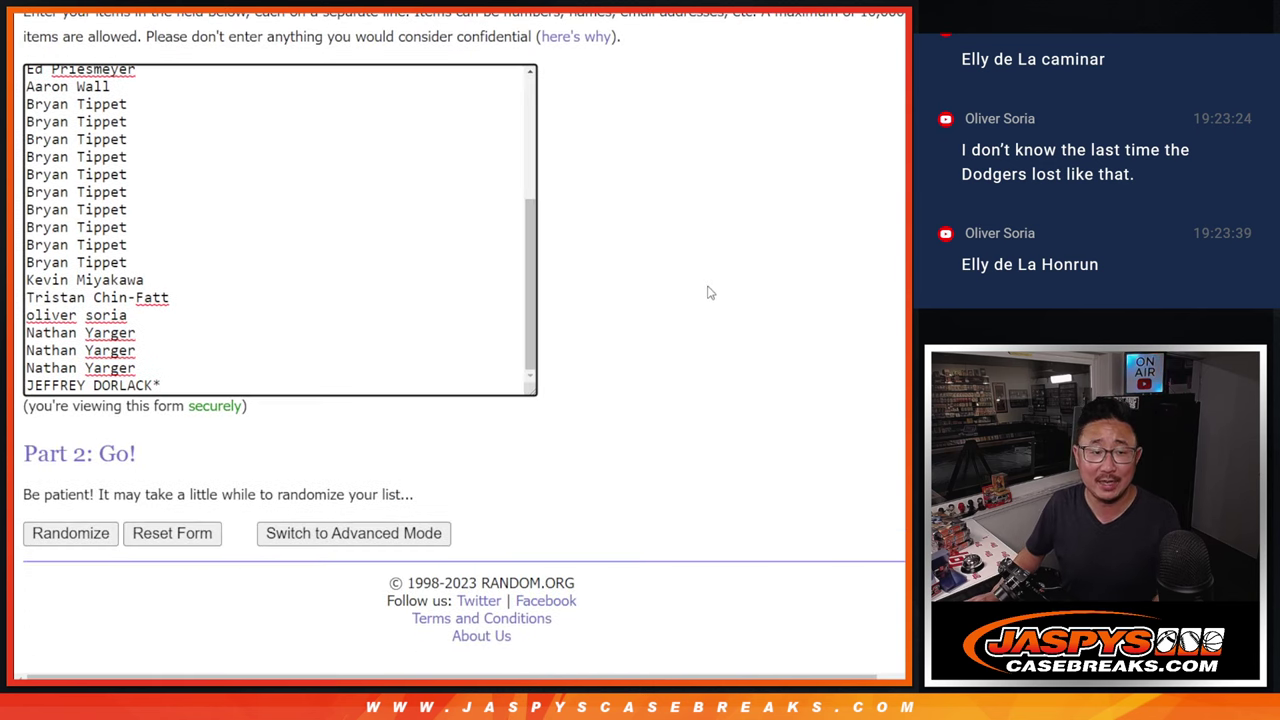
{"action": "left_click", "coordinate": [42, 532]}
{"action": "scroll", "coordinate": [40, 533], "scroll_direction": "down", "scroll_amount": 5}
{"action": "left_click", "coordinate": [36, 533]}
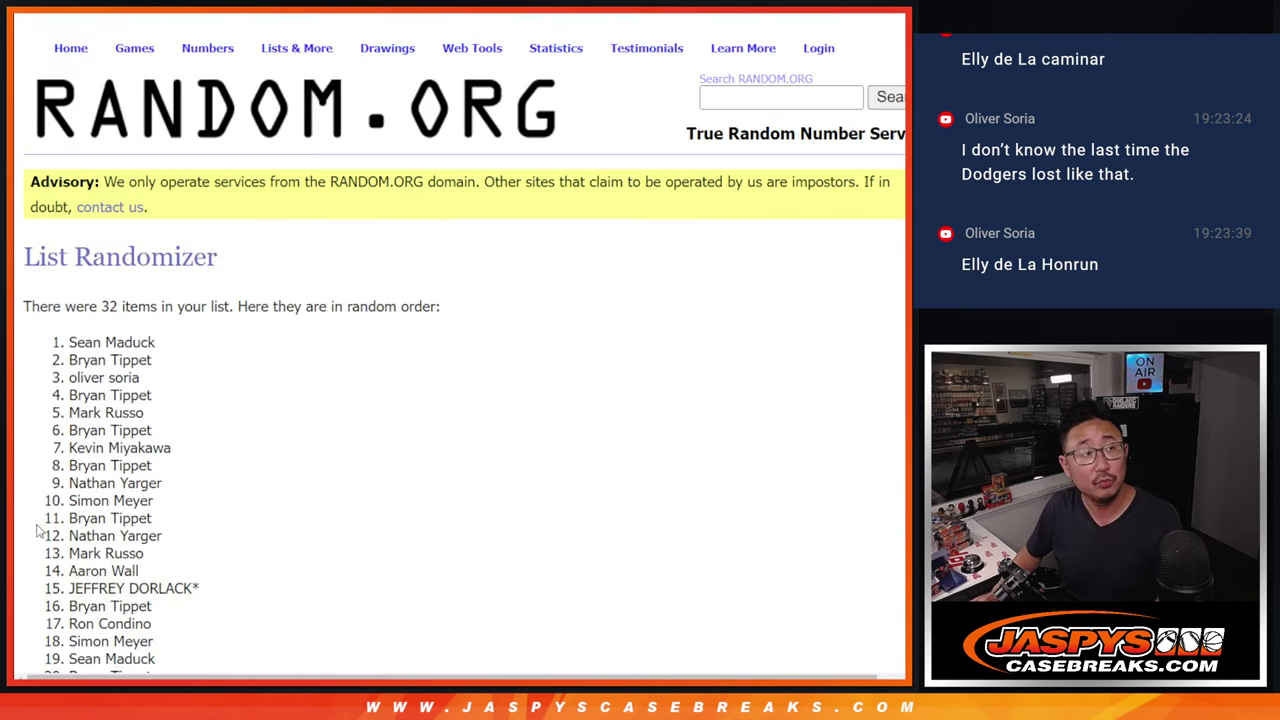
{"action": "scroll", "coordinate": [40, 533], "scroll_direction": "down", "scroll_amount": 5}
{"action": "left_click", "coordinate": [38, 532]}
{"action": "scroll", "coordinate": [38, 532], "scroll_direction": "down", "scroll_amount": 5}
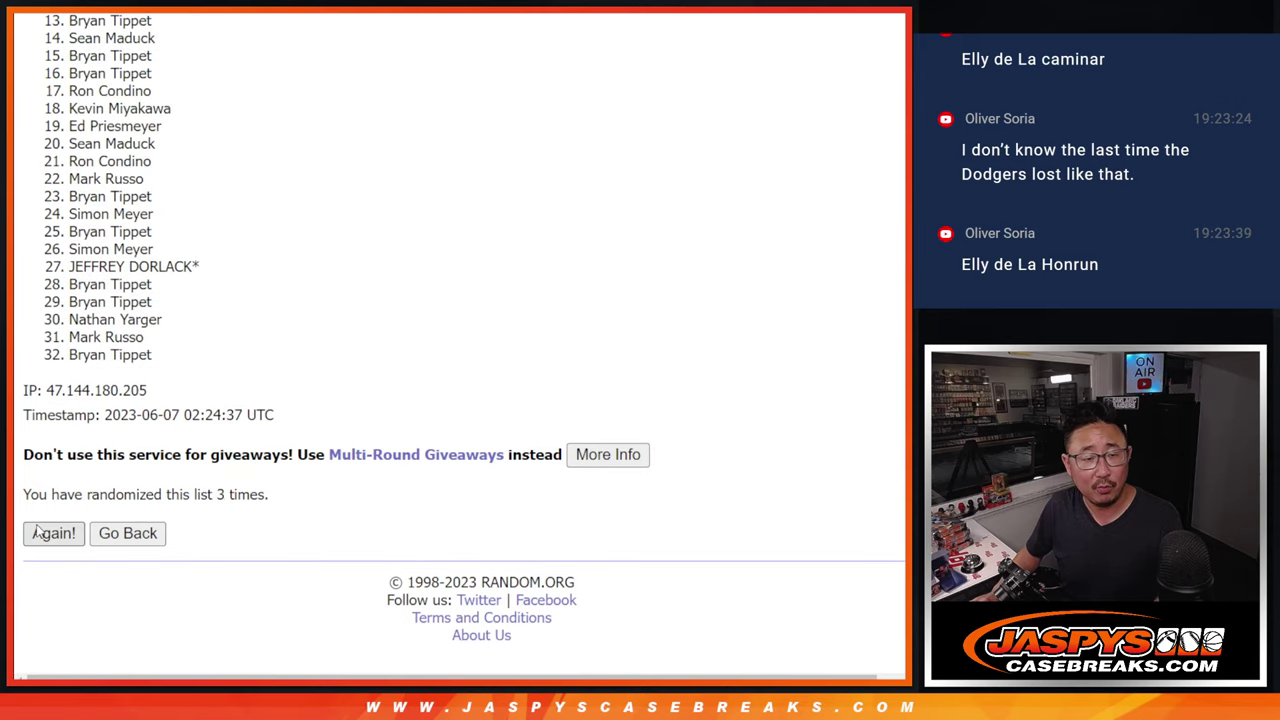
{"action": "left_click", "coordinate": [38, 532]}
{"action": "scroll", "coordinate": [38, 532], "scroll_direction": "down", "scroll_amount": 5}
{"action": "left_click", "coordinate": [38, 532]}
{"action": "scroll", "coordinate": [38, 532], "scroll_direction": "down", "scroll_amount": 4}
{"action": "scroll", "coordinate": [38, 530], "scroll_direction": "down", "scroll_amount": 2}
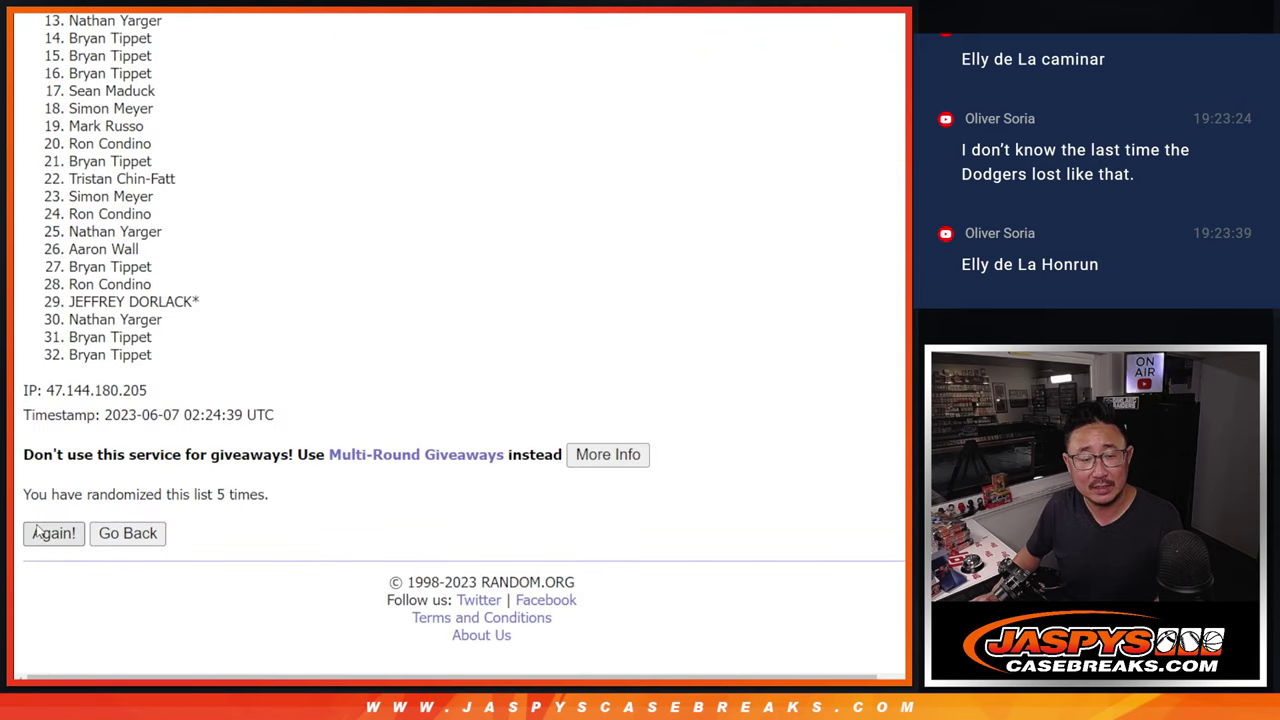
{"action": "left_click", "coordinate": [38, 532]}
{"action": "left_click", "coordinate": [36, 533]}
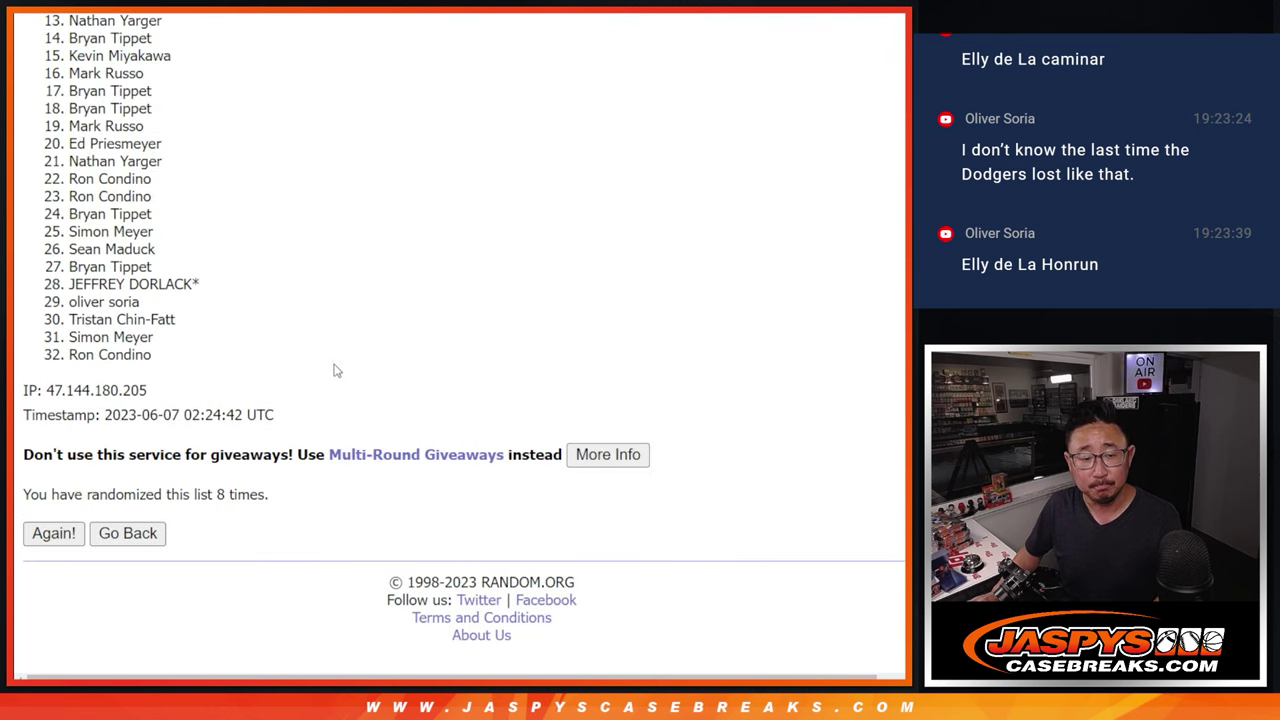
- Select the final shuffled order of the 32 buyer names
{"action": "scroll", "coordinate": [224, 343], "scroll_direction": "up", "scroll_amount": 3}
{"action": "mouse_move", "coordinate": [69, 39]}
{"action": "left_mouse_down"}
{"action": "mouse_move", "coordinate": [191, 557]}
{"action": "mouse_move", "coordinate": [180, 591]}
{"action": "left_mouse_up"}
{"action": "key", "text": "ctrl+c"}
{"action": "scroll", "coordinate": [172, 400], "scroll_direction": "down", "scroll_amount": 2}
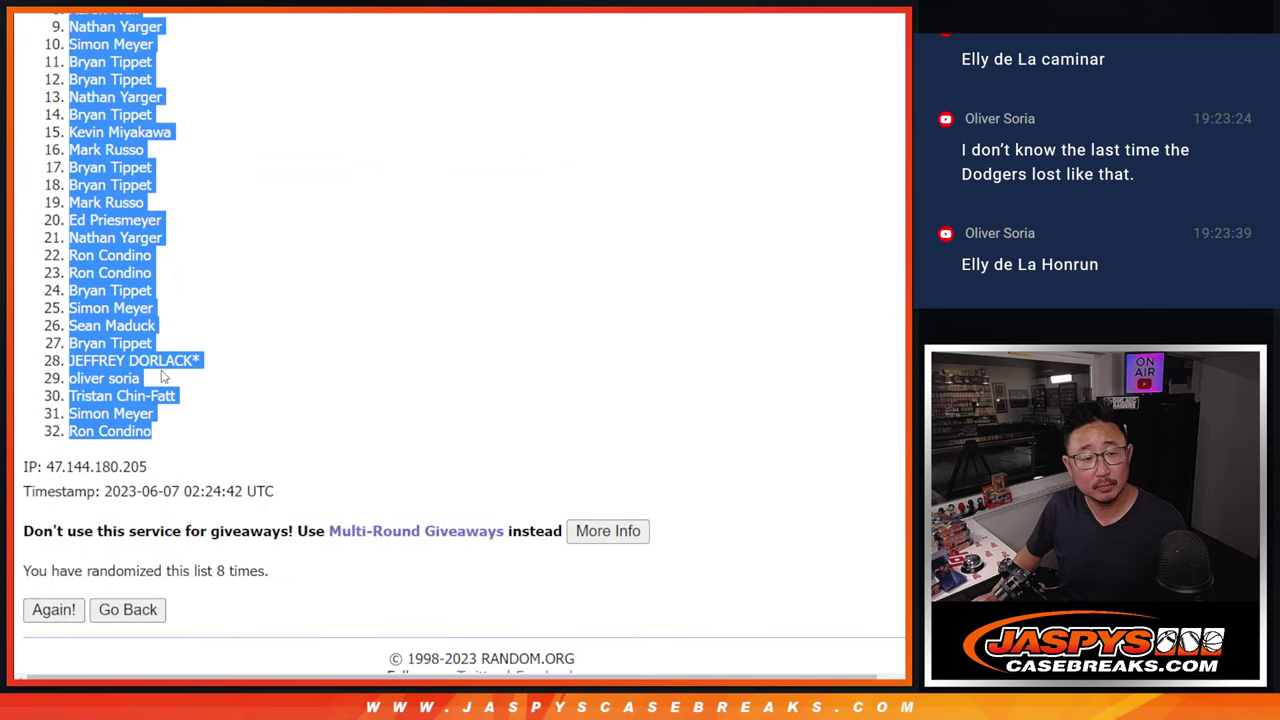
- Paste the 32 shuffled buyer names into column A starting at A1
{"action": "key", "text": "alt+Tab"}
{"action": "left_click", "coordinate": [90, 148]}
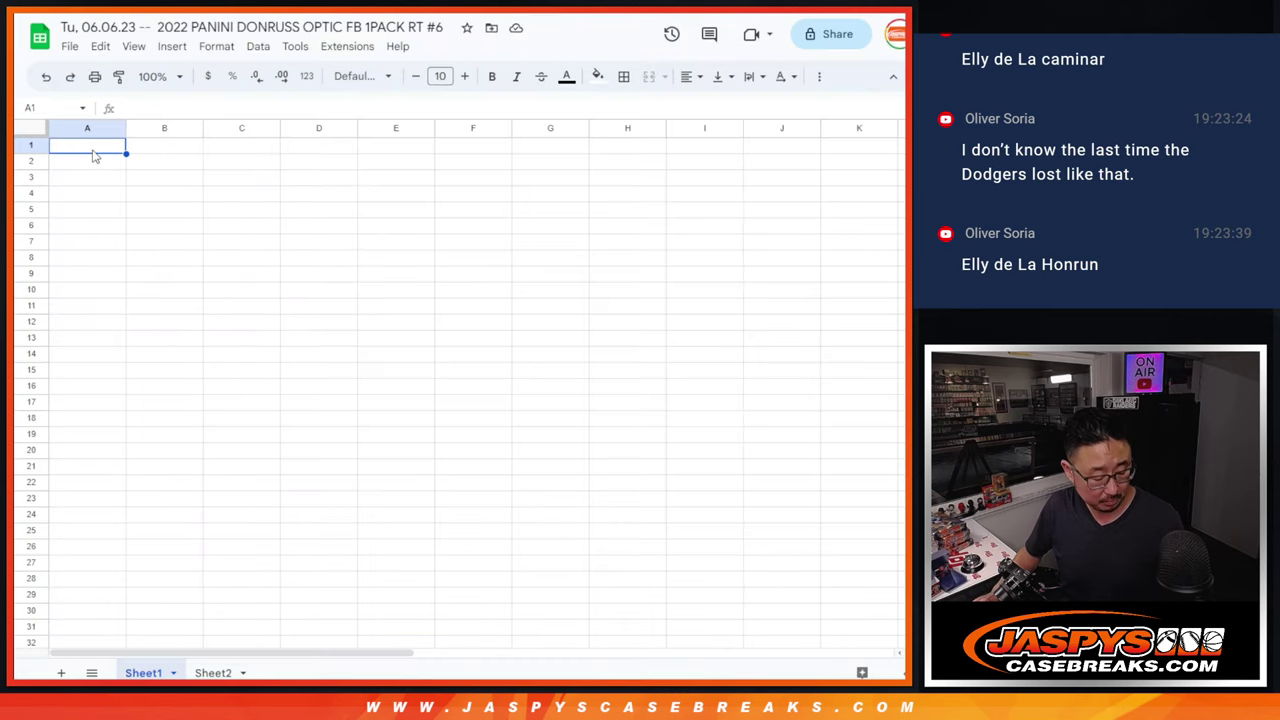
{"action": "key", "text": "ctrl+v"}
- Shuffle the 32 NFL teams eight times and select the resulting list, Jacksonville Jaguars first
{"action": "key", "text": "alt+Tab"}
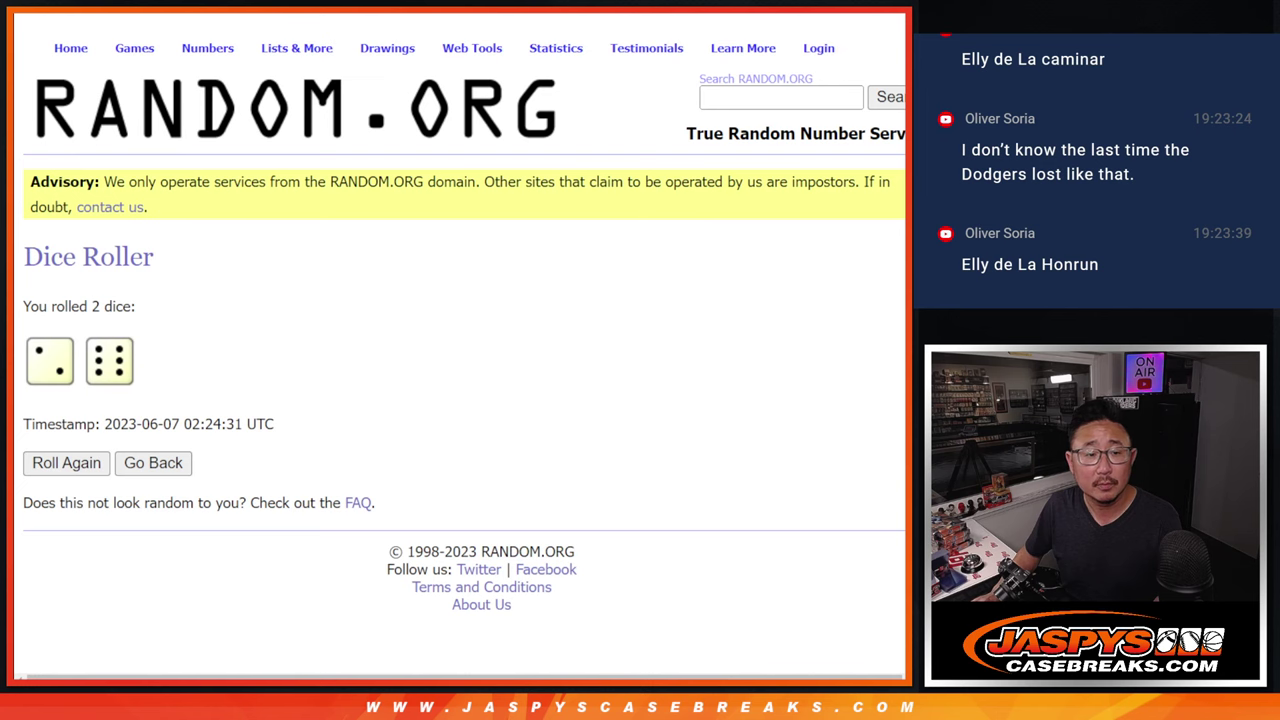
{"action": "key", "text": "alt+Tab"}
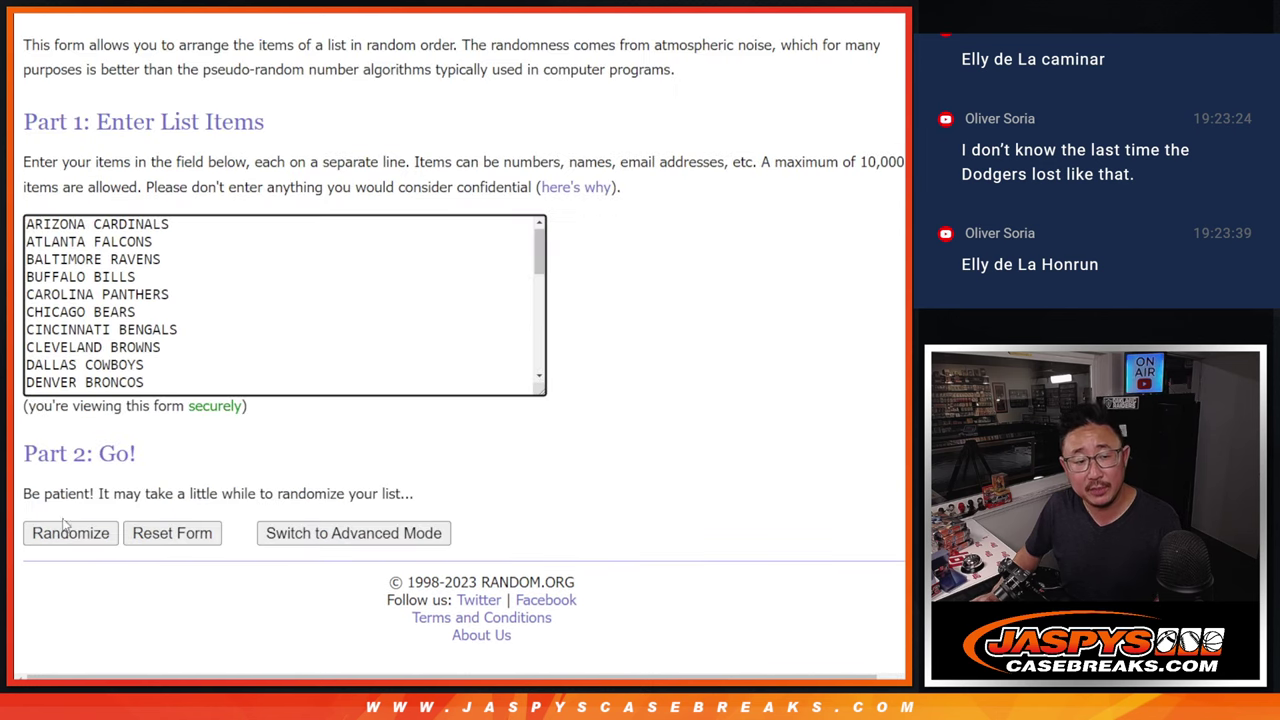
{"action": "left_click", "coordinate": [62, 532]}
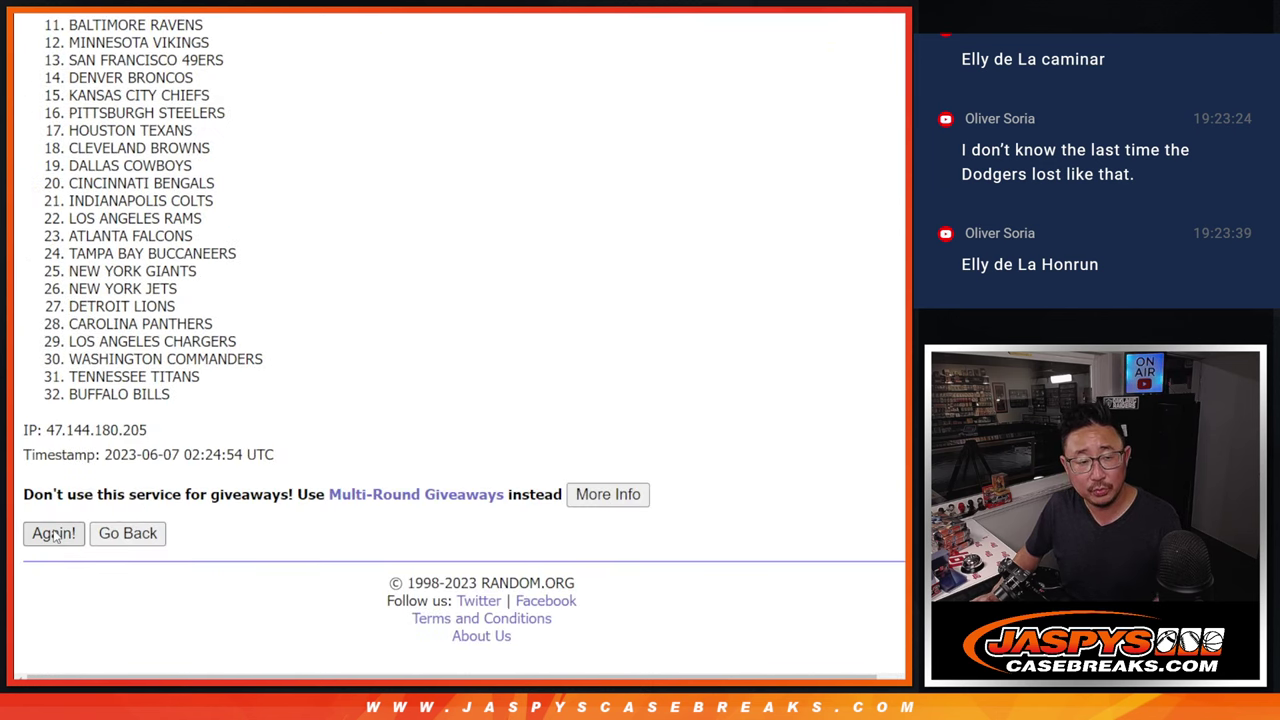
{"action": "left_click", "coordinate": [56, 536]}
{"action": "left_click", "coordinate": [56, 536]}
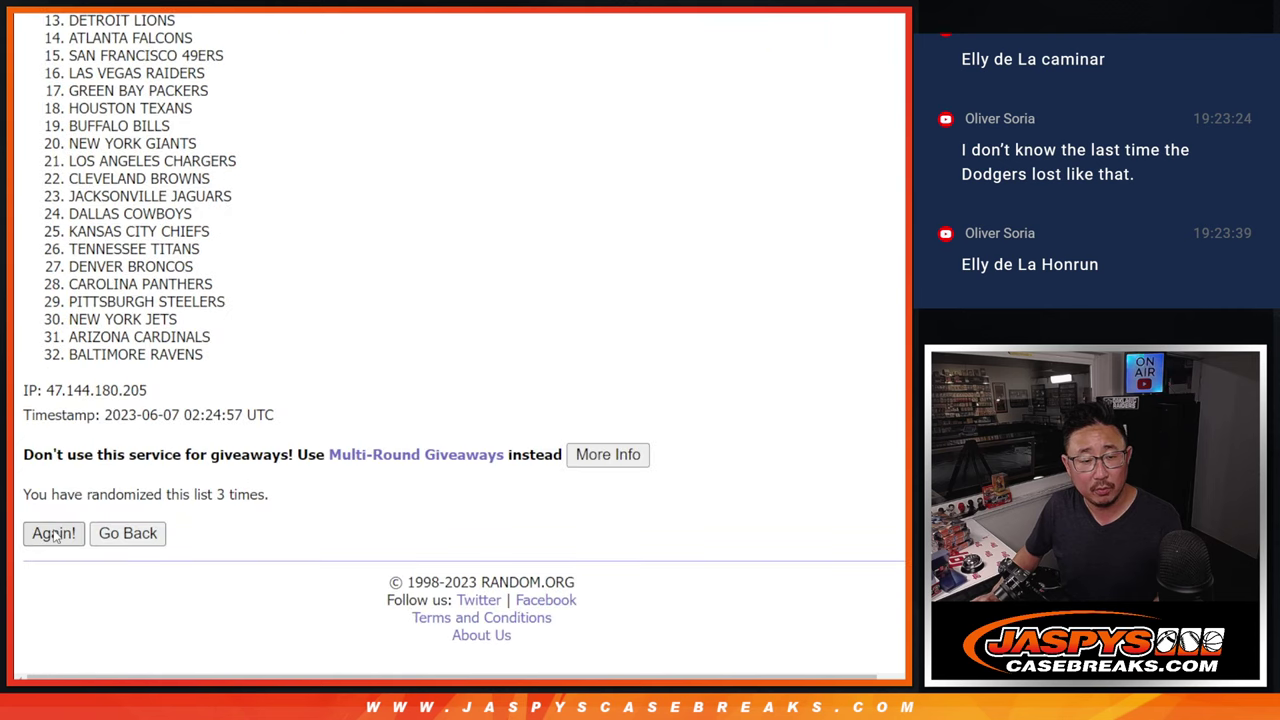
{"action": "left_click", "coordinate": [56, 536]}
{"action": "left_click", "coordinate": [56, 536]}
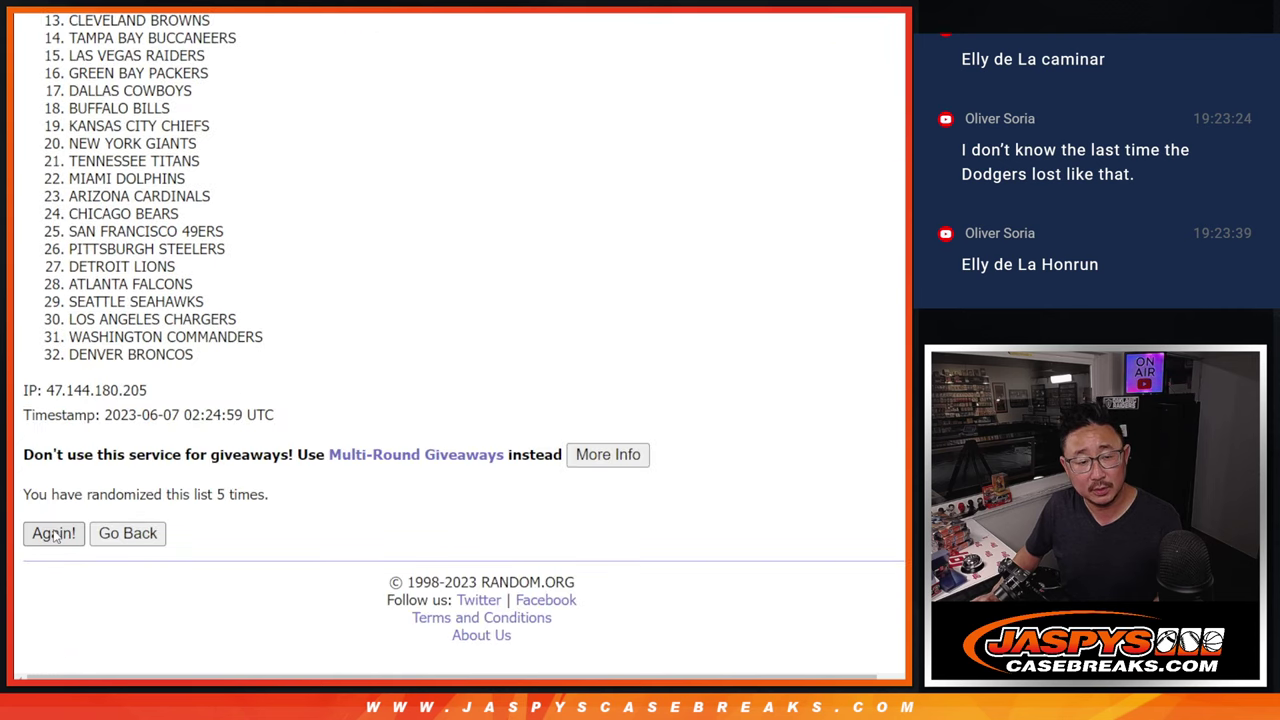
{"action": "left_click", "coordinate": [56, 536]}
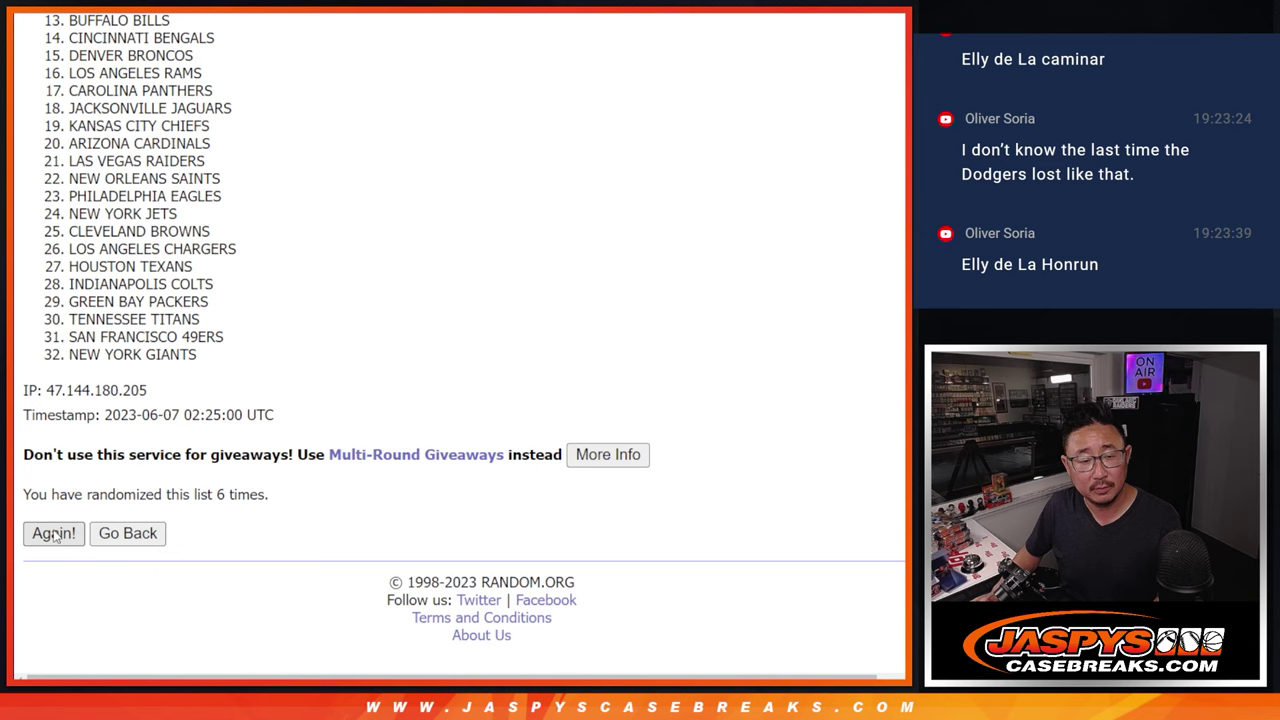
{"action": "left_click", "coordinate": [56, 536]}
{"action": "left_click", "coordinate": [56, 536]}
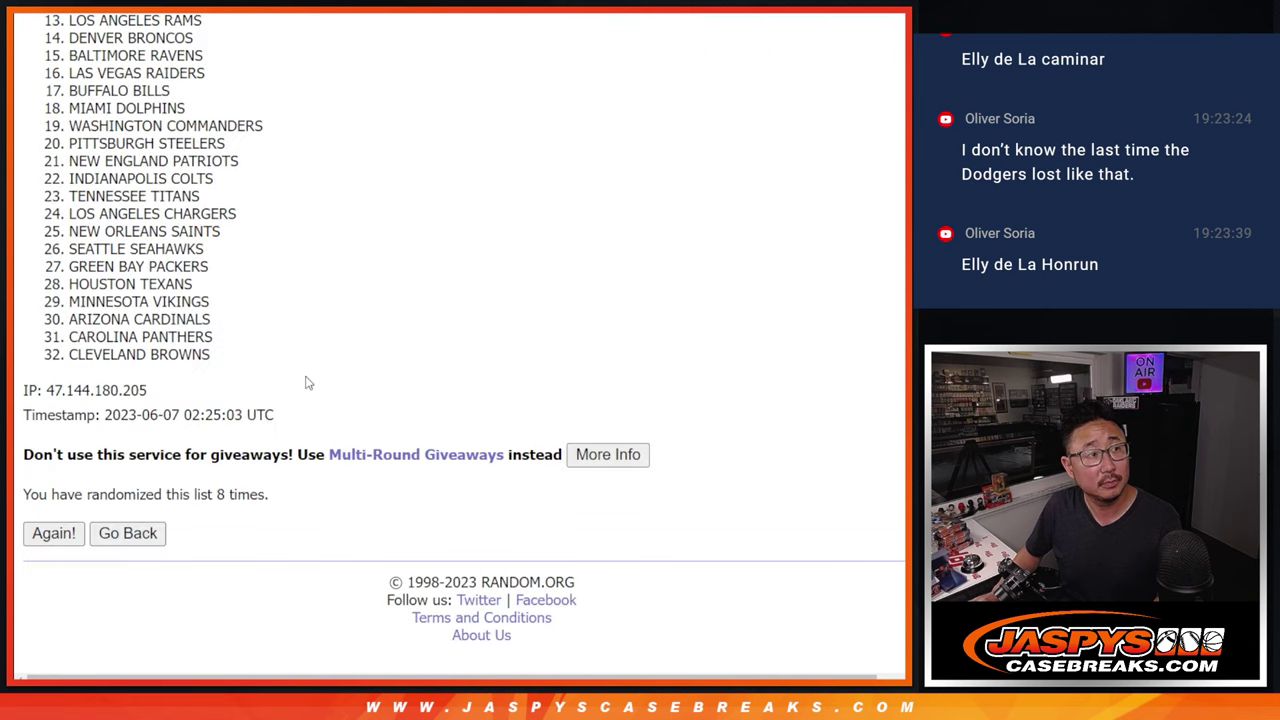
{"action": "scroll", "coordinate": [306, 391], "scroll_direction": "up", "scroll_amount": 3}
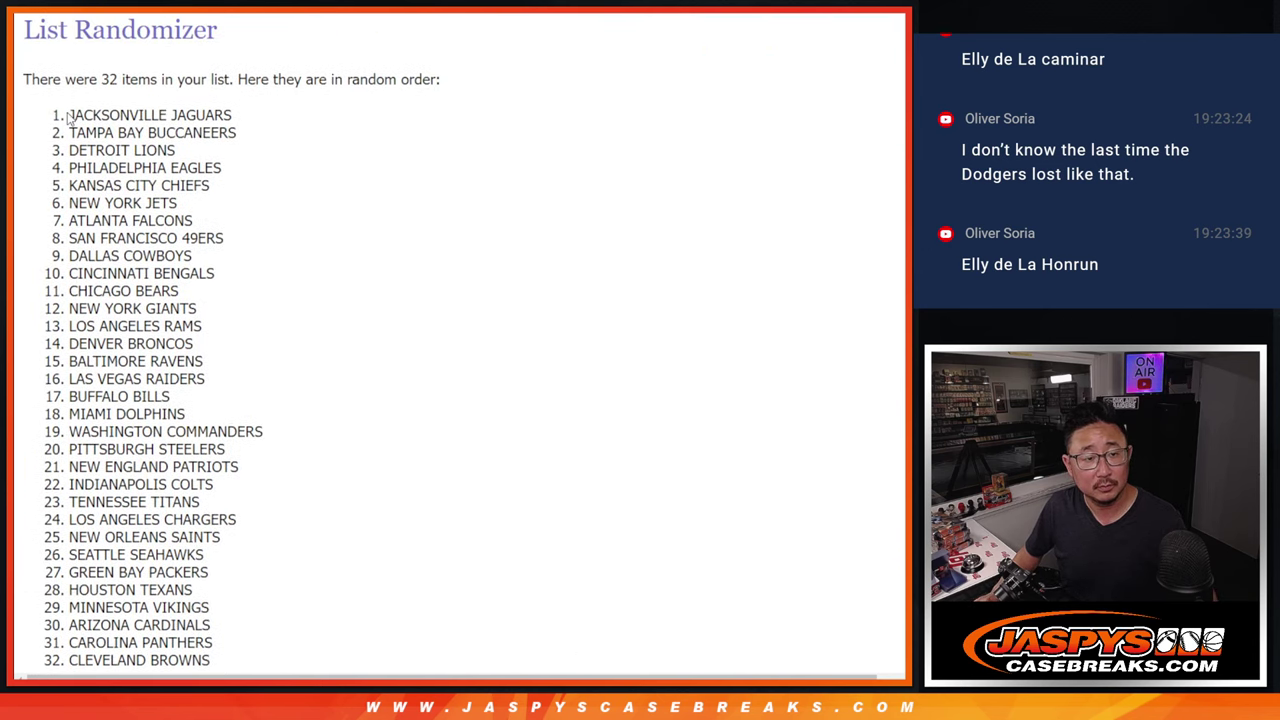
{"action": "mouse_move", "coordinate": [67, 117]}
{"action": "left_mouse_down"}
{"action": "mouse_move", "coordinate": [215, 664]}
{"action": "mouse_move", "coordinate": [205, 342]}
{"action": "mouse_move", "coordinate": [212, 356]}
{"action": "left_mouse_up"}
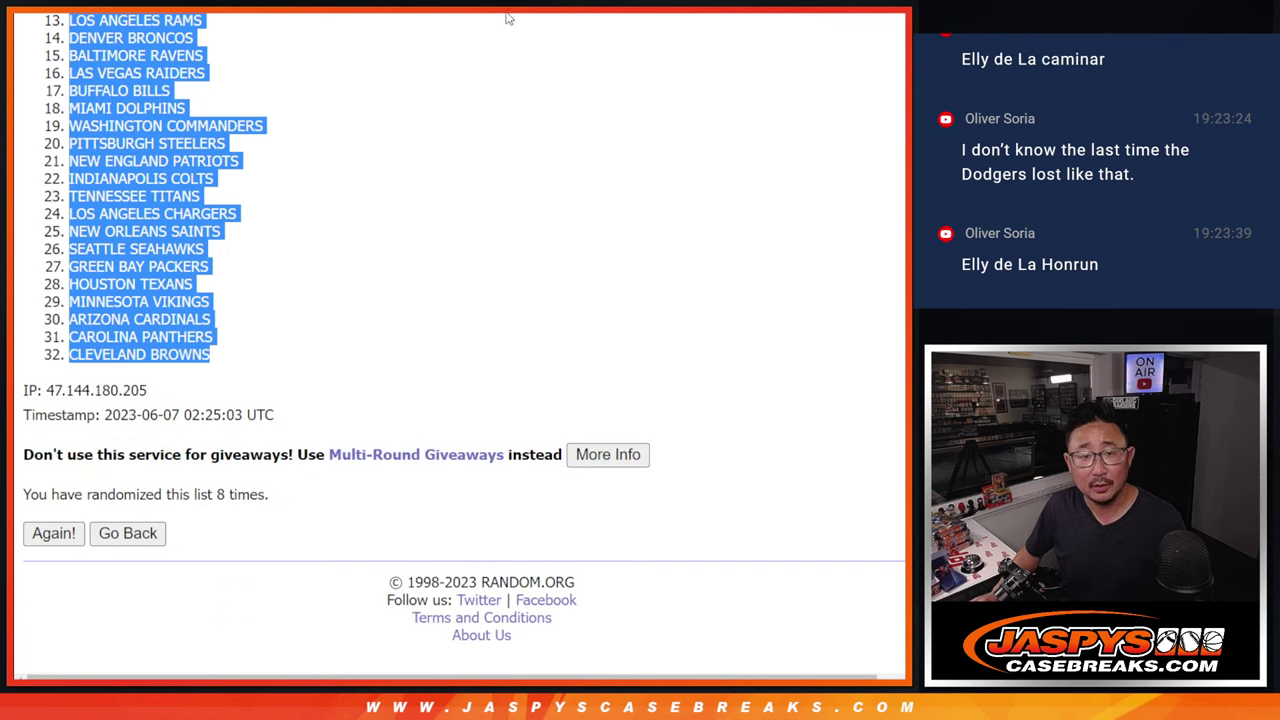
- Paste the shuffled team names into column B starting at B1
{"action": "key", "text": "alt+Tab"}
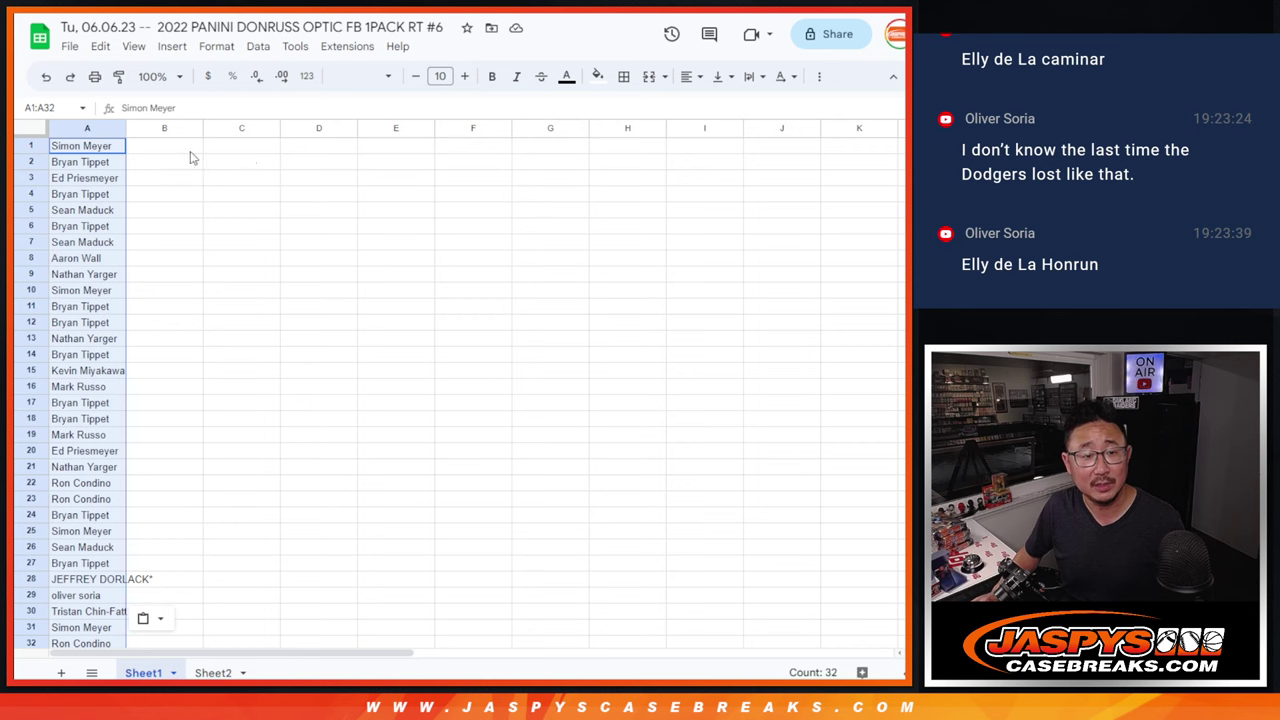
{"action": "left_click", "coordinate": [166, 148]}
{"action": "type", "text": "JACKSONVILLE JAGUARS TAMPA BAY BUCCANEERS DETROIT LIONS PHILADELPHIA EAGLES KANSAS CITY CHIEFS NEW YORK JETS ATLANTA FALCONS SAN FRANCISCO 49ERS DALLAS COWBOYS CINCINNATI BENGALS CHICAGO BEARS NEW YORK GIANTS LOS ANGELES RAMS DENVER BRONCOS BALTIMORE RAVENS LAS VEGAS RAIDERS BUFFALO BILLS MIAMI DOLPHINS WASHINGTON COMMANDERS PITTSBURGH STEELERS NEW ENGLAND PATRIOTS INDIANAPOLIS COLTS TENNESSEE TITANS LOS ANGELES CHARGERS NEW ORLEANS SAINTS SEATTLE SEAHAWKS GREEN BAY PACKERS HOUSTON TEXANS MINNESOTA VIKINGS ARIZONA CARDINALS CAROLINA PANTHERS CLEVELAND BROWNS"}
- Set the whole sheet to League Spartan font, size 12
{"action": "left_click", "coordinate": [30, 130]}
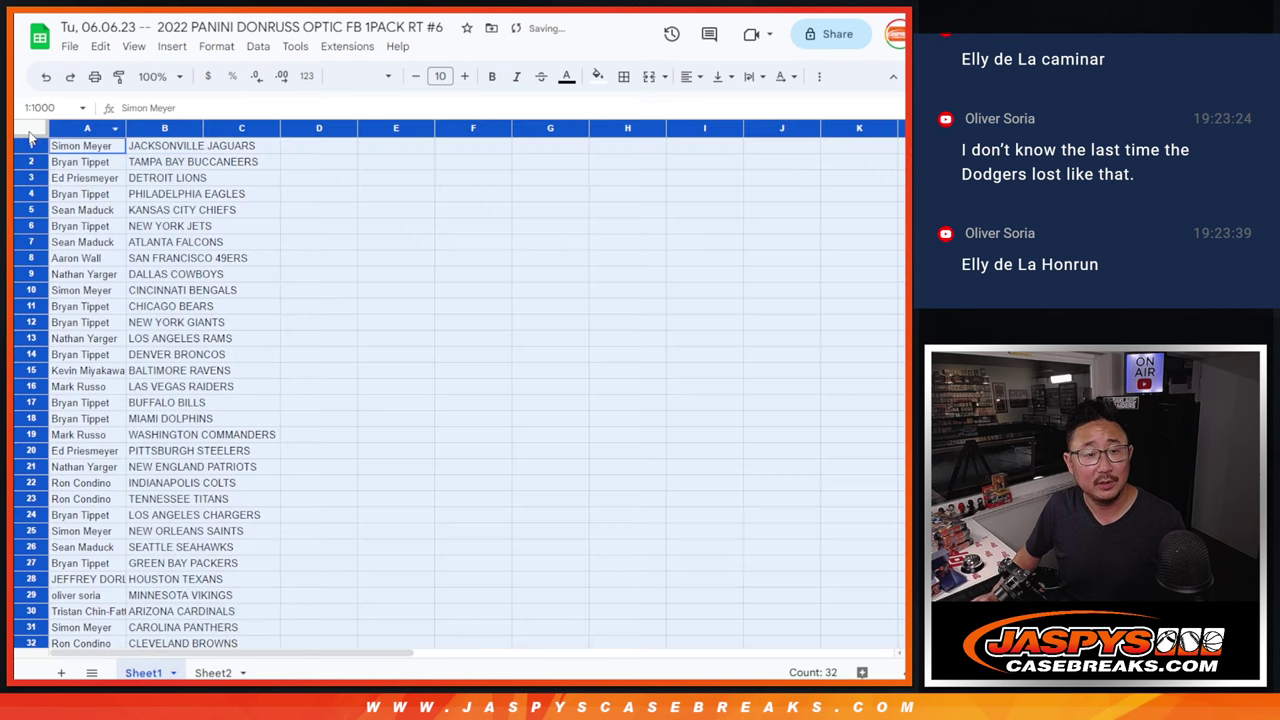
{"action": "left_click", "coordinate": [366, 76]}
{"action": "left_click", "coordinate": [430, 230]}
{"action": "left_click", "coordinate": [440, 76]}
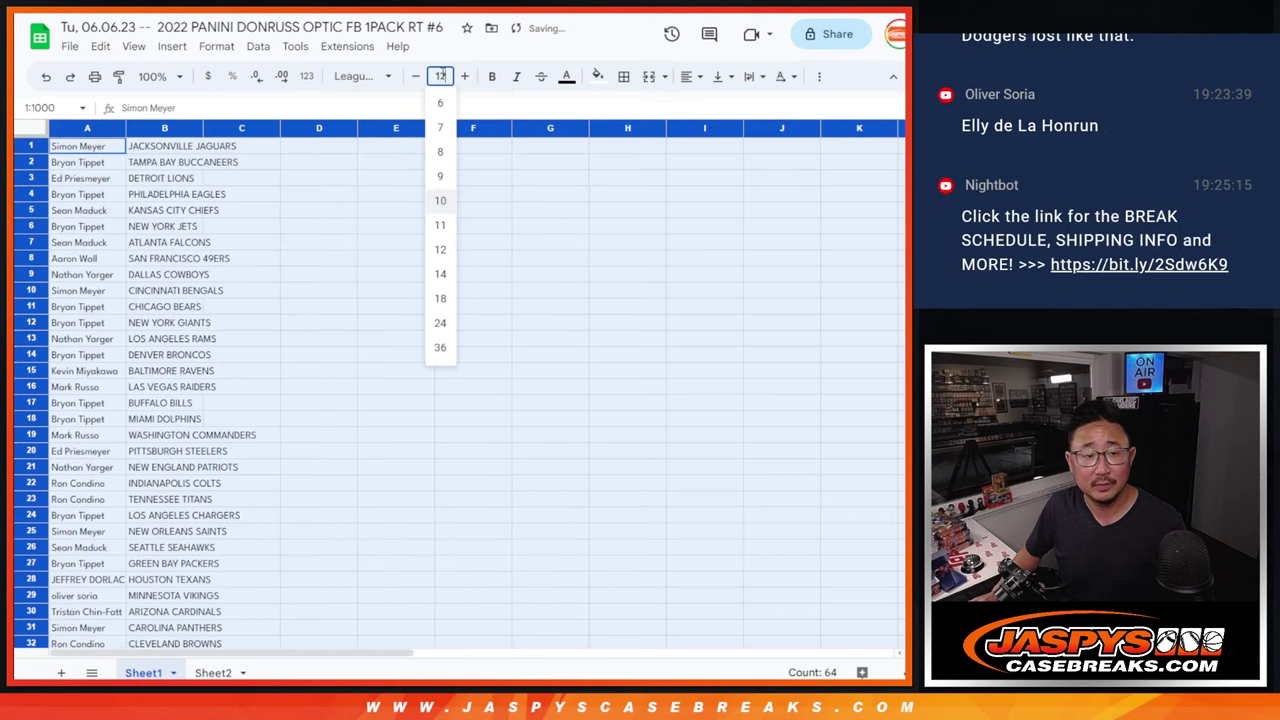
{"action": "left_click", "coordinate": [440, 249]}
- Zoom to 150% and autofit column A to the full buyer names
{"action": "left_click", "coordinate": [155, 76]}
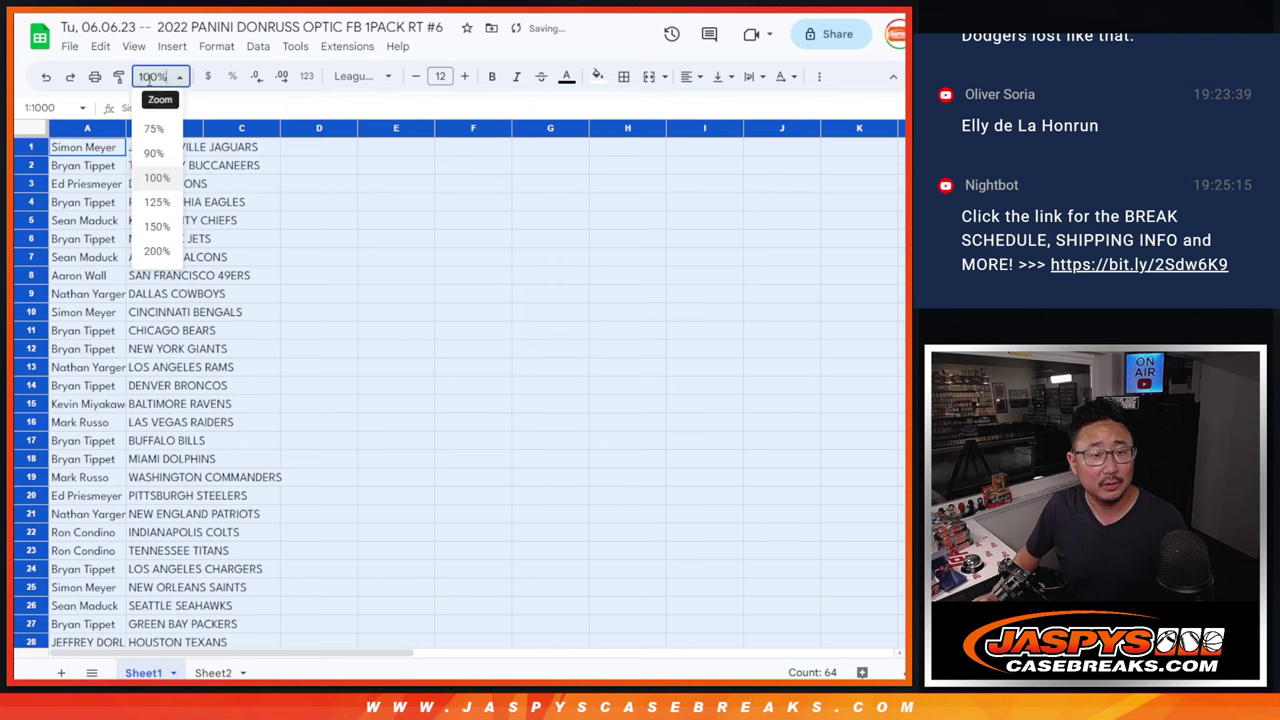
{"action": "left_click", "coordinate": [157, 227]}
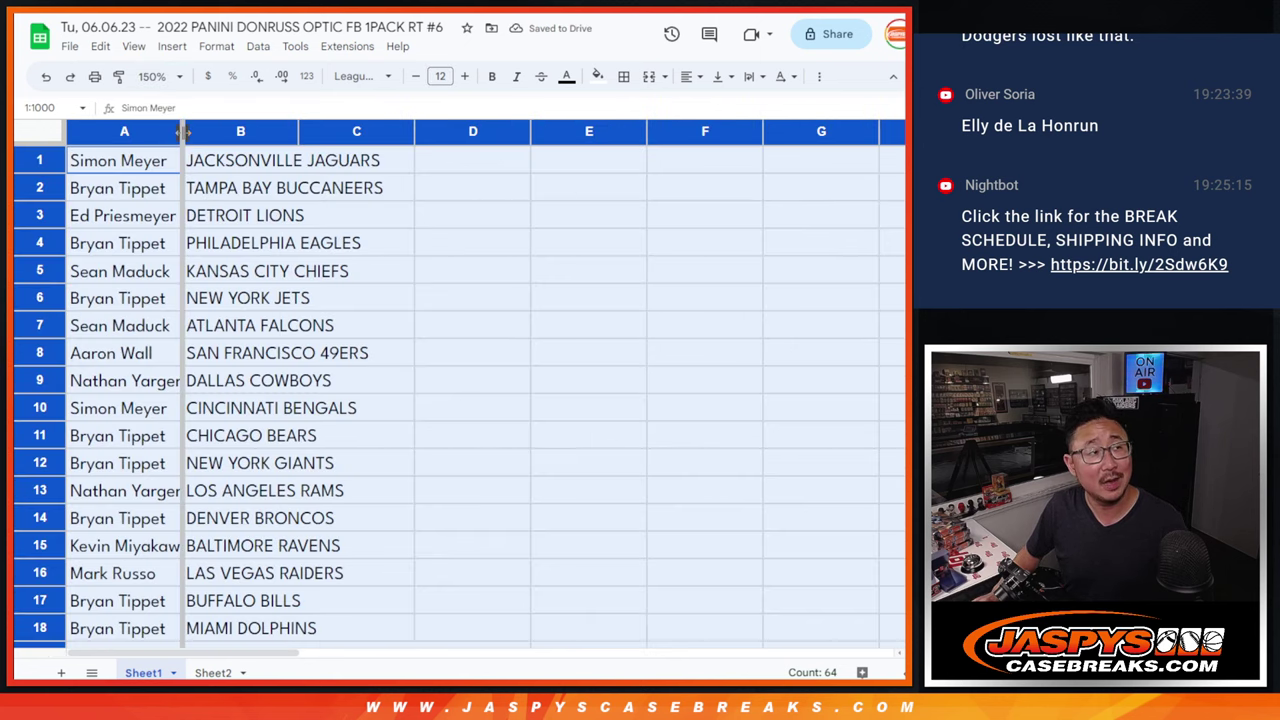
{"action": "double_click", "coordinate": [184, 133]}
{"action": "left_click", "coordinate": [215, 168]}
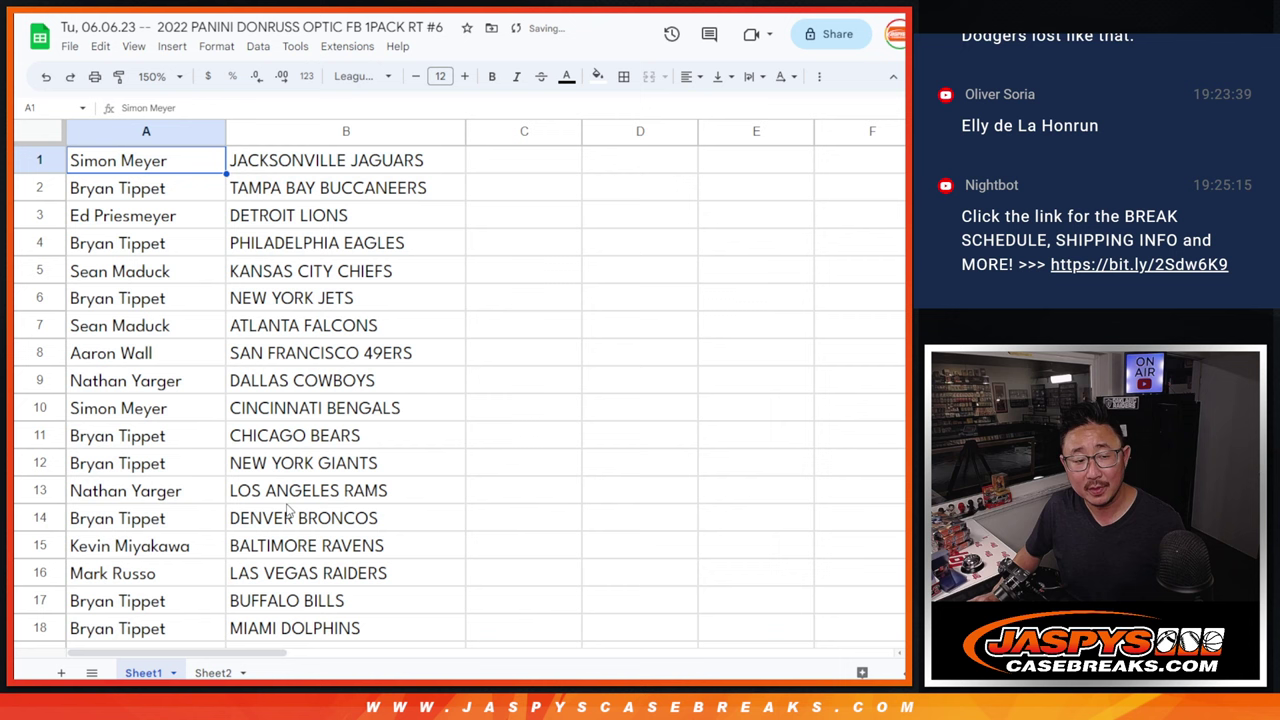
{"action": "left_click", "coordinate": [271, 556], "text": "shift"}
- Select the pairings in two halves, rows 1–16 and rows 17–32
{"action": "left_click", "coordinate": [272, 572], "text": "shift"}
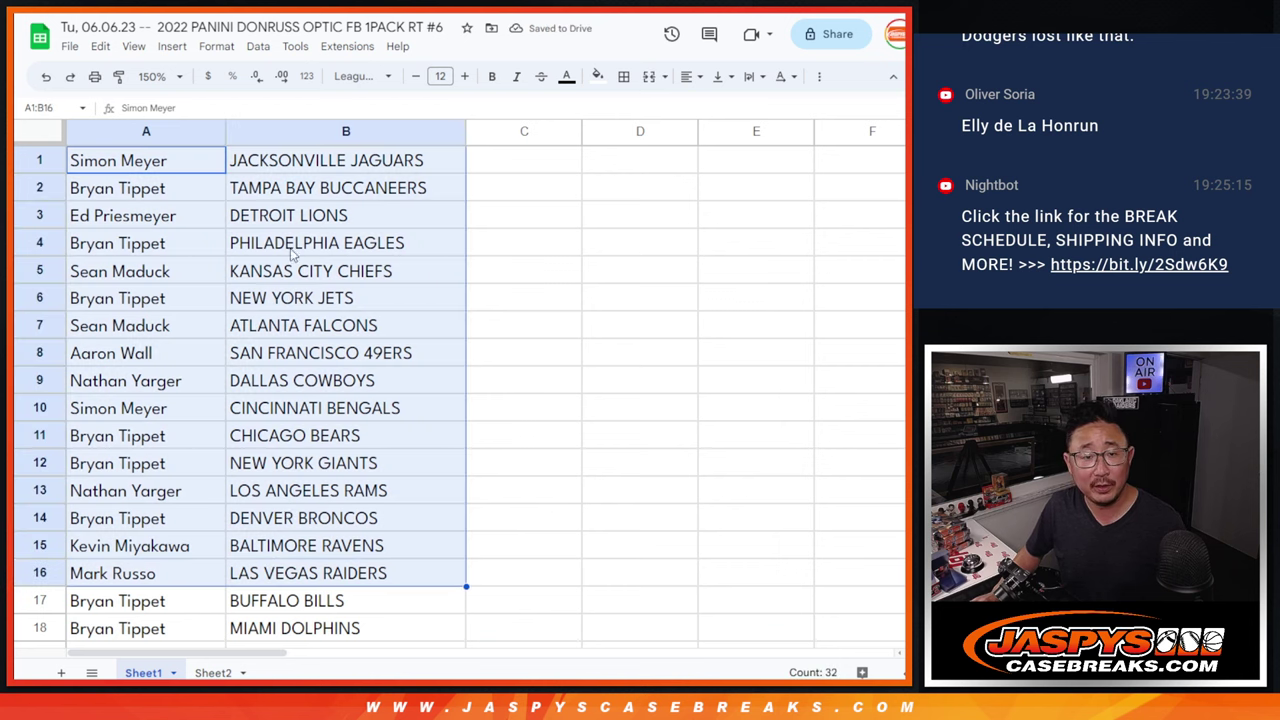
{"action": "scroll", "coordinate": [303, 538], "scroll_direction": "down", "scroll_amount": 5}
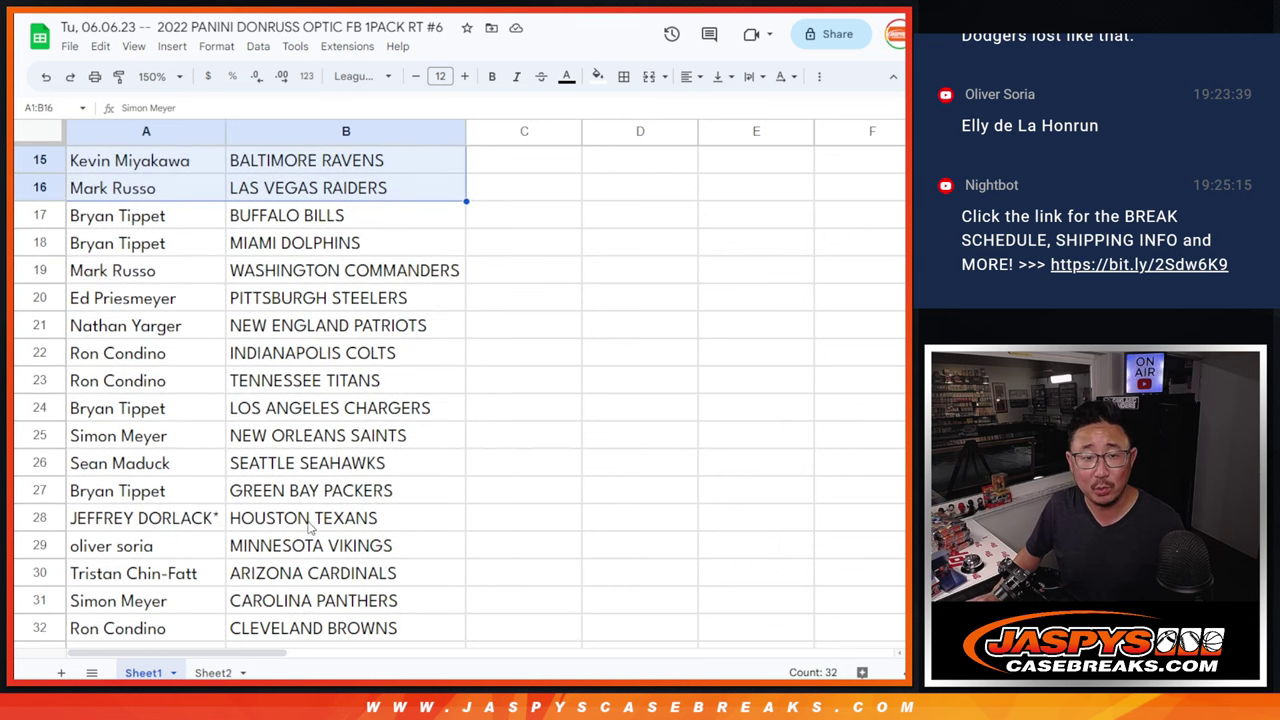
{"action": "left_click", "coordinate": [203, 222]}
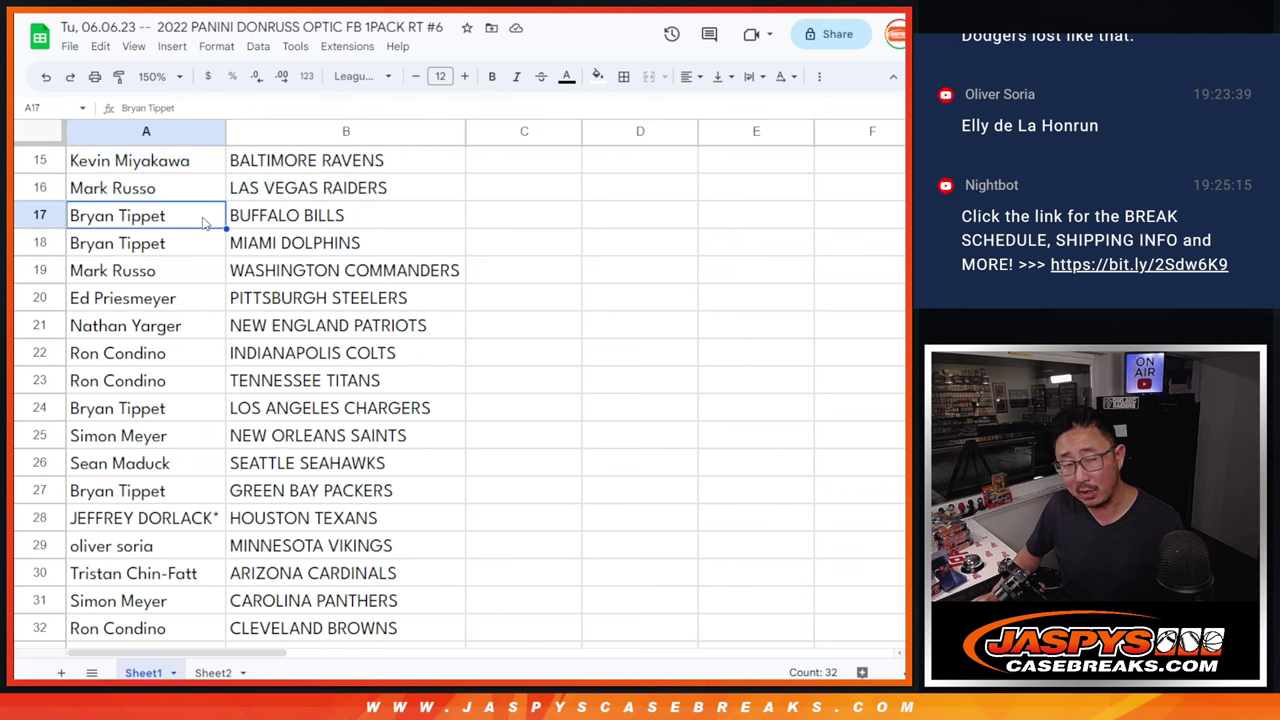
{"action": "left_click", "coordinate": [311, 640], "text": "shift"}
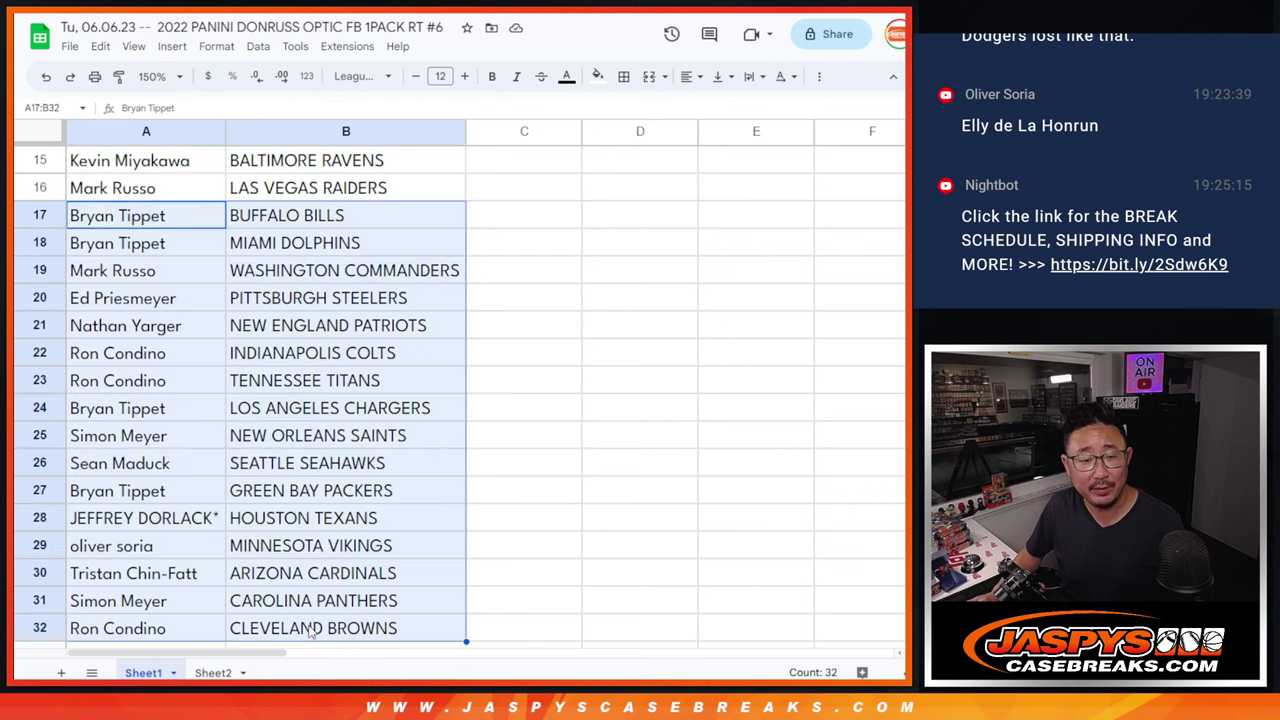
{"action": "scroll", "coordinate": [311, 622], "scroll_direction": "up", "scroll_amount": 4}
- At 86% zoom, sort the sheet A to Z by the team column
{"action": "left_click", "coordinate": [158, 77]}
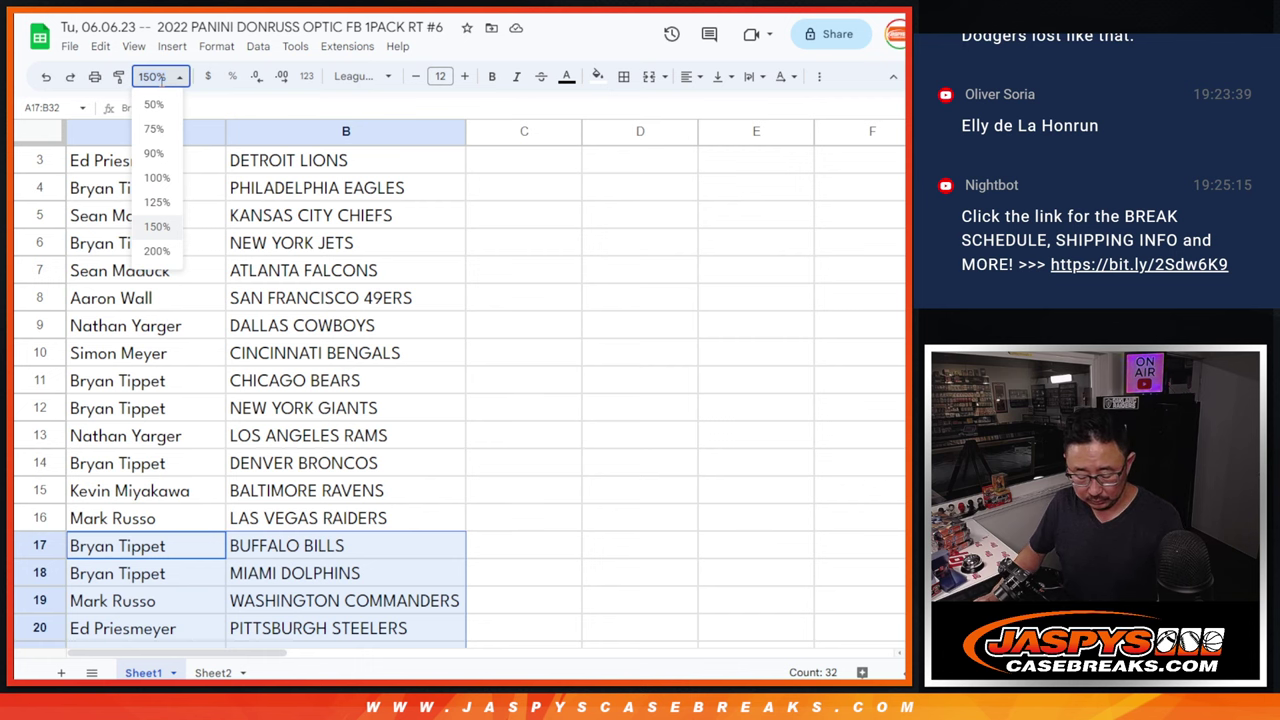
{"action": "type", "text": "86"}
{"action": "key", "text": "Return"}
{"action": "scroll", "coordinate": [211, 160], "scroll_direction": "up", "scroll_amount": 1}
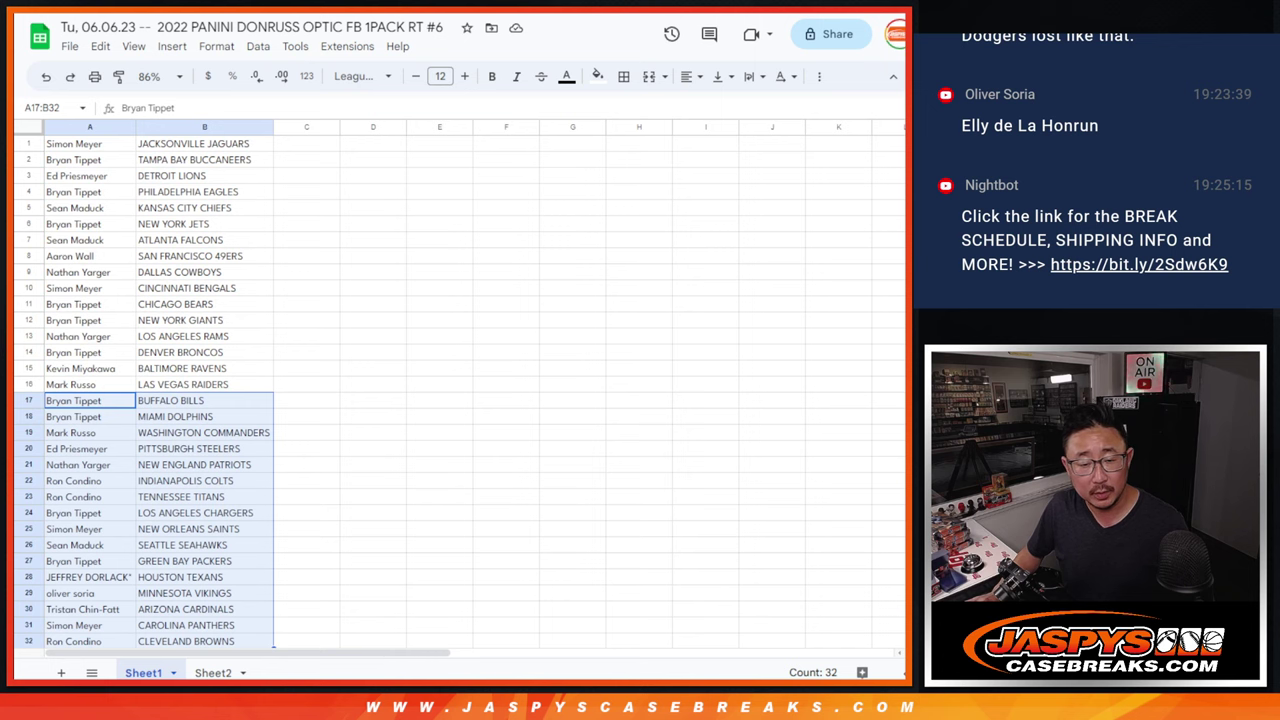
{"action": "right_click", "coordinate": [192, 131]}
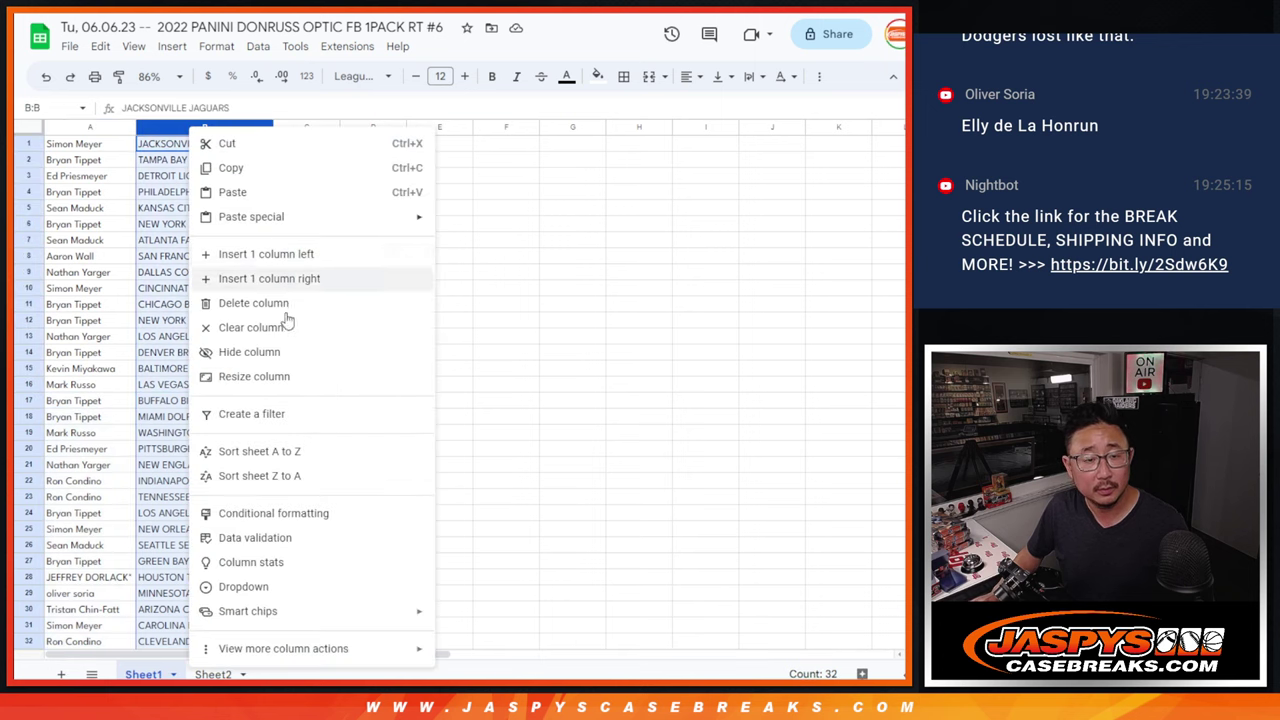
{"action": "left_click", "coordinate": [290, 449]}
- Apply all borders to the 32 pairings in A1:B32
{"action": "left_click", "coordinate": [113, 148]}
{"action": "key", "text": "ctrl+a"}
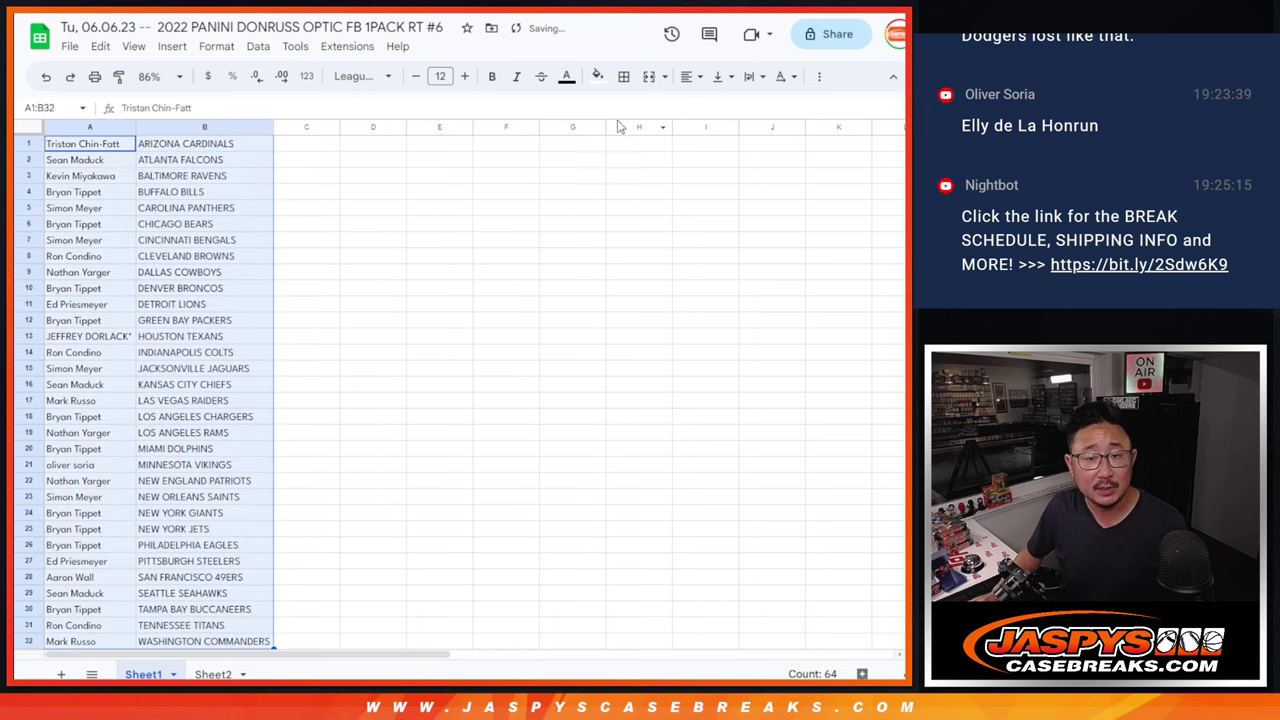
{"action": "left_click", "coordinate": [623, 76]}
{"action": "left_click", "coordinate": [631, 107]}
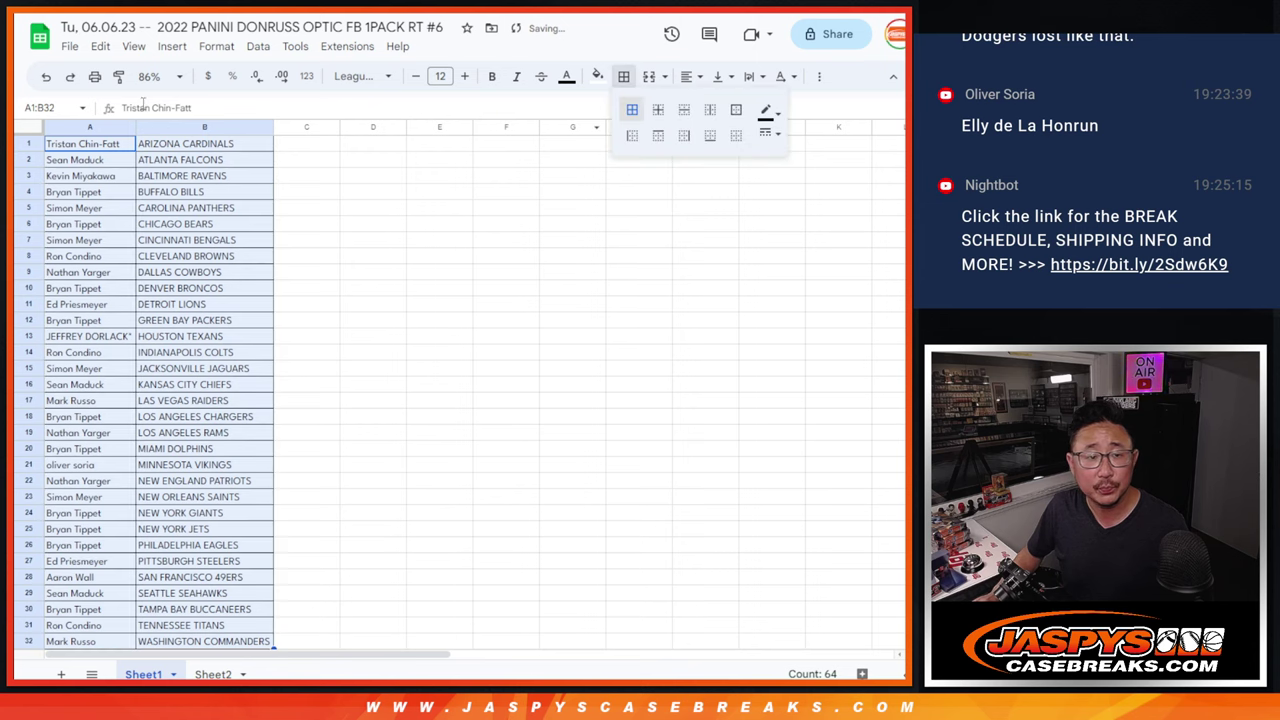
- Set the print settings to portrait and continue to the browser print dialog
{"action": "left_click", "coordinate": [94, 76]}
{"action": "left_click", "coordinate": [819, 233]}
{"action": "left_click", "coordinate": [766, 468]}
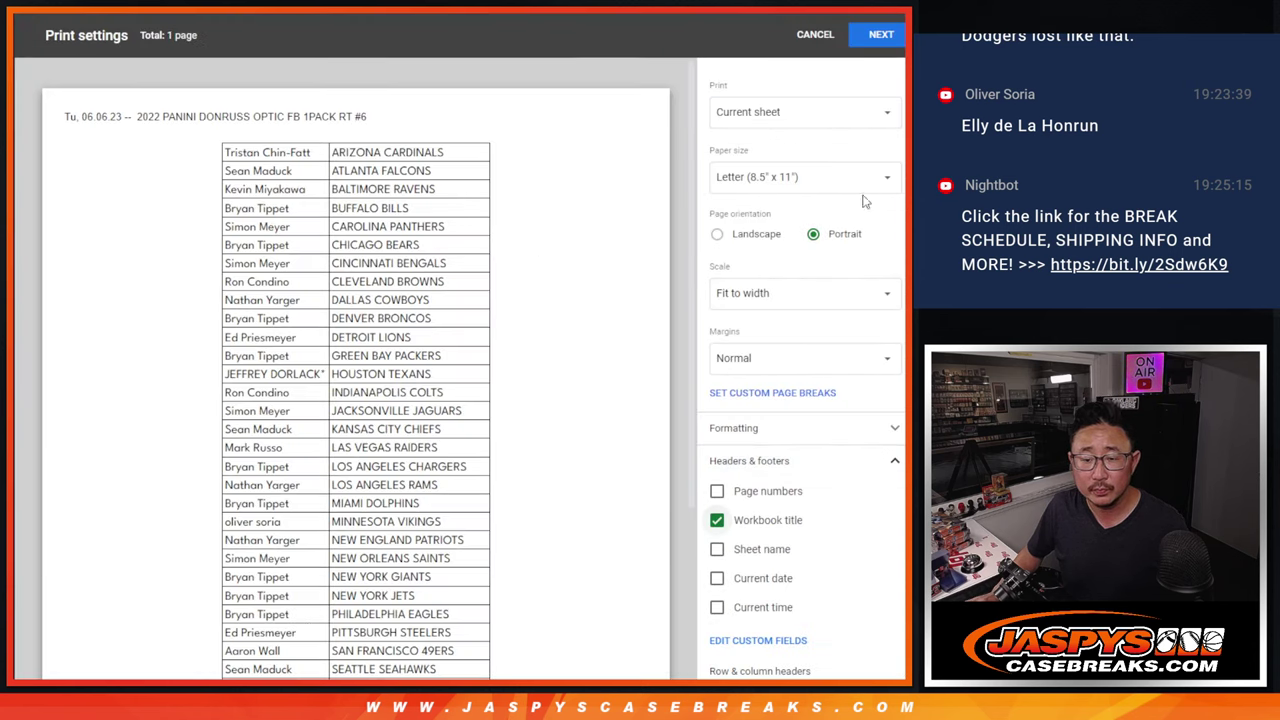
{"action": "left_click", "coordinate": [873, 38]}
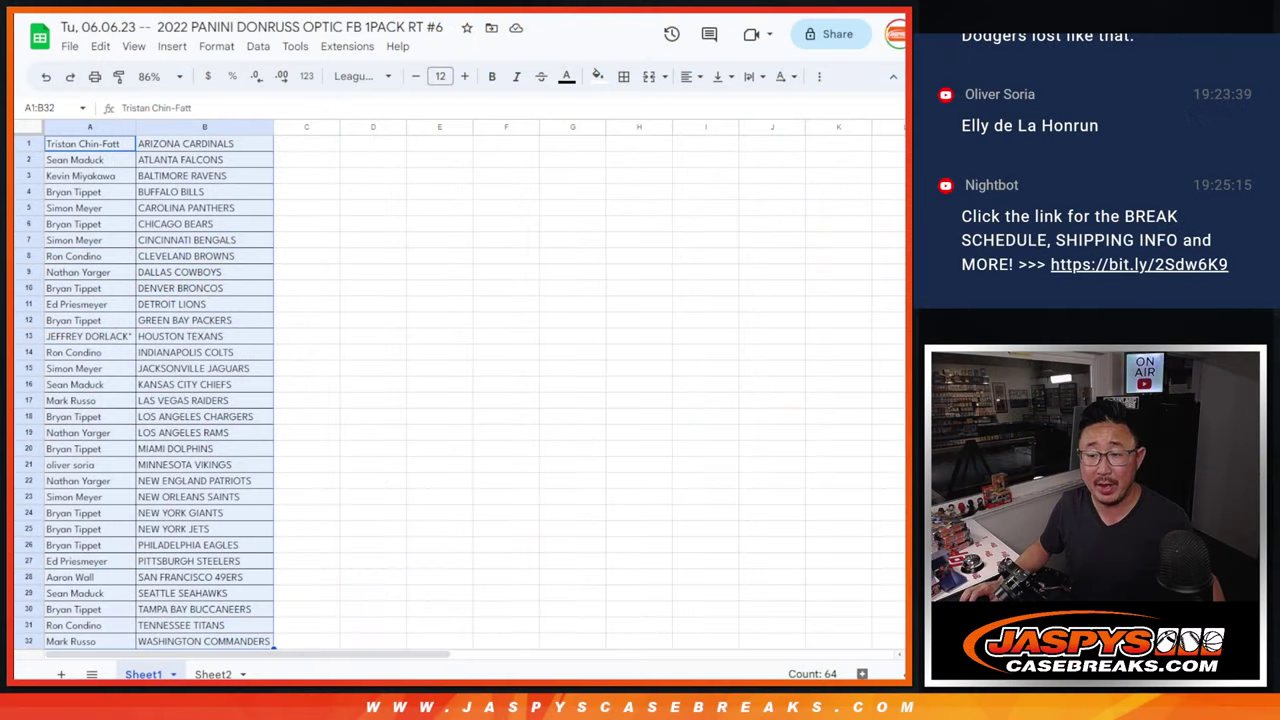
- Copy the 32 buyer names from column A into the List Randomizer
{"action": "left_click", "coordinate": [120, 147]}
{"action": "scroll", "coordinate": [100, 397], "scroll_direction": "down", "scroll_amount": 4}
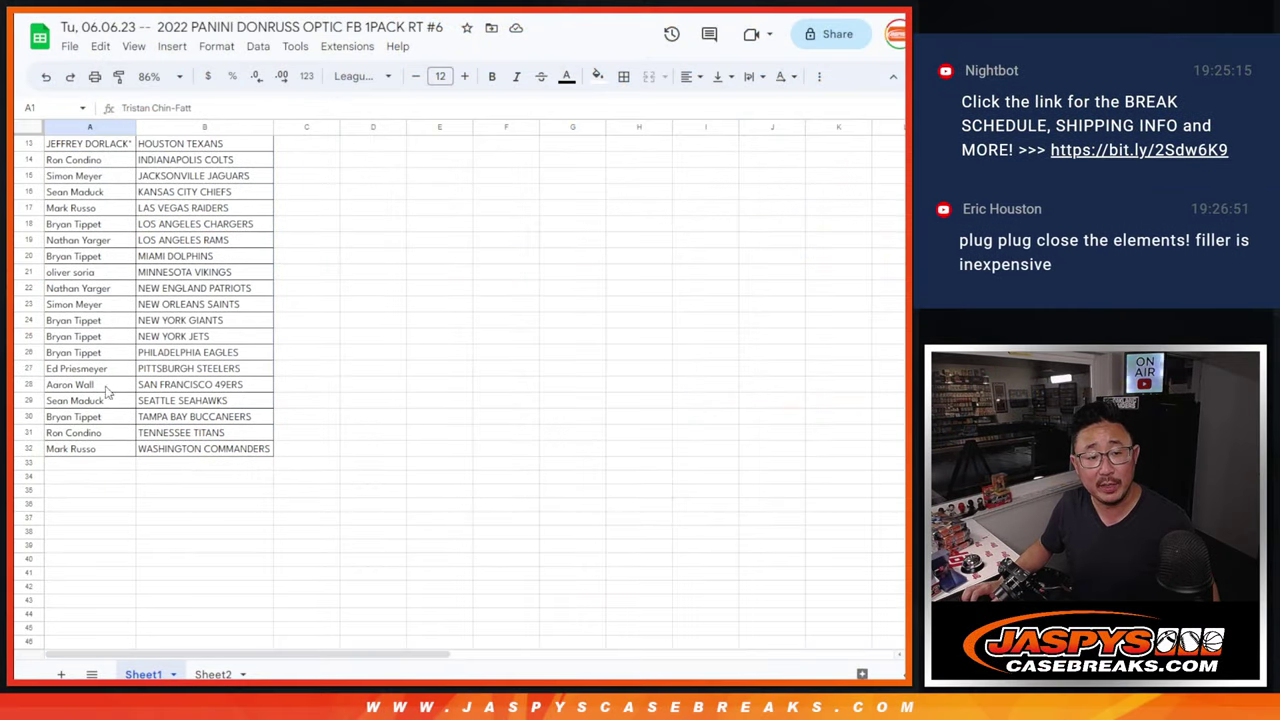
{"action": "left_click", "coordinate": [96, 448], "text": "shift"}
{"action": "scroll", "coordinate": [205, 352], "scroll_direction": "up", "scroll_amount": 4}
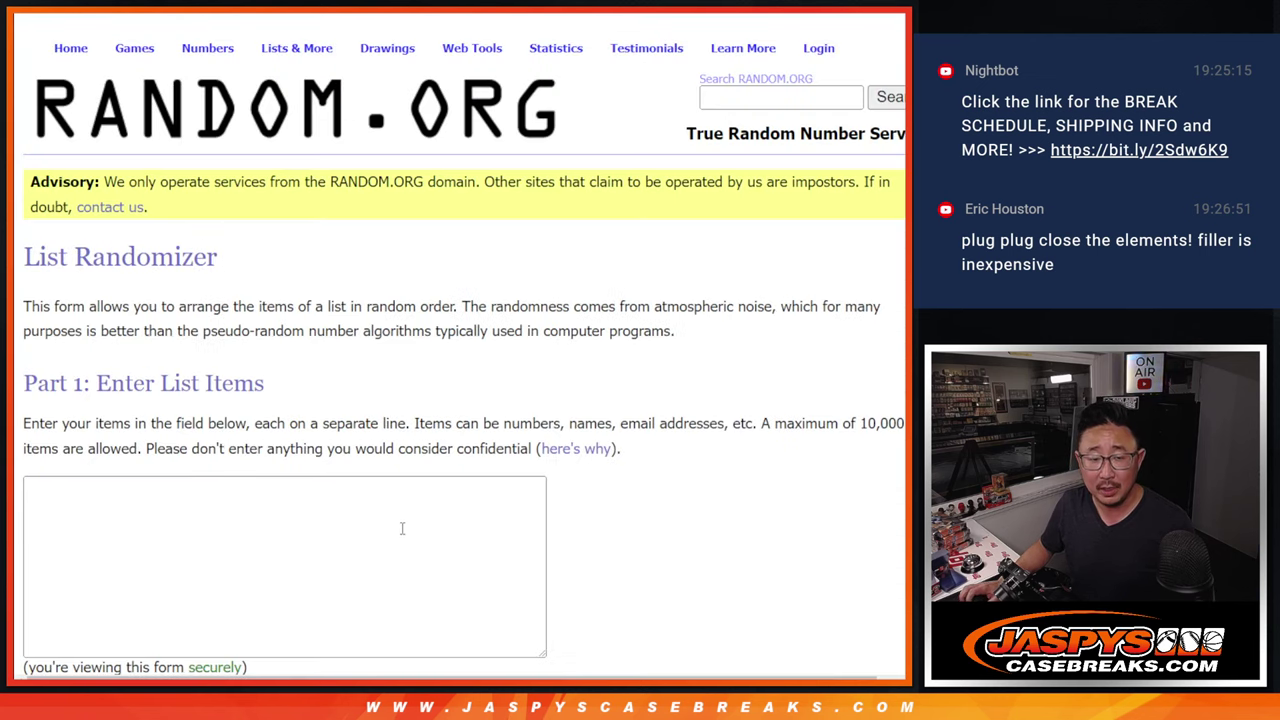
{"action": "key", "text": "ctrl+v"}
- Open Sheet2 with its 12 team codes, BUF through LAR, at 125% zoom
{"action": "key", "text": "alt+Tab"}
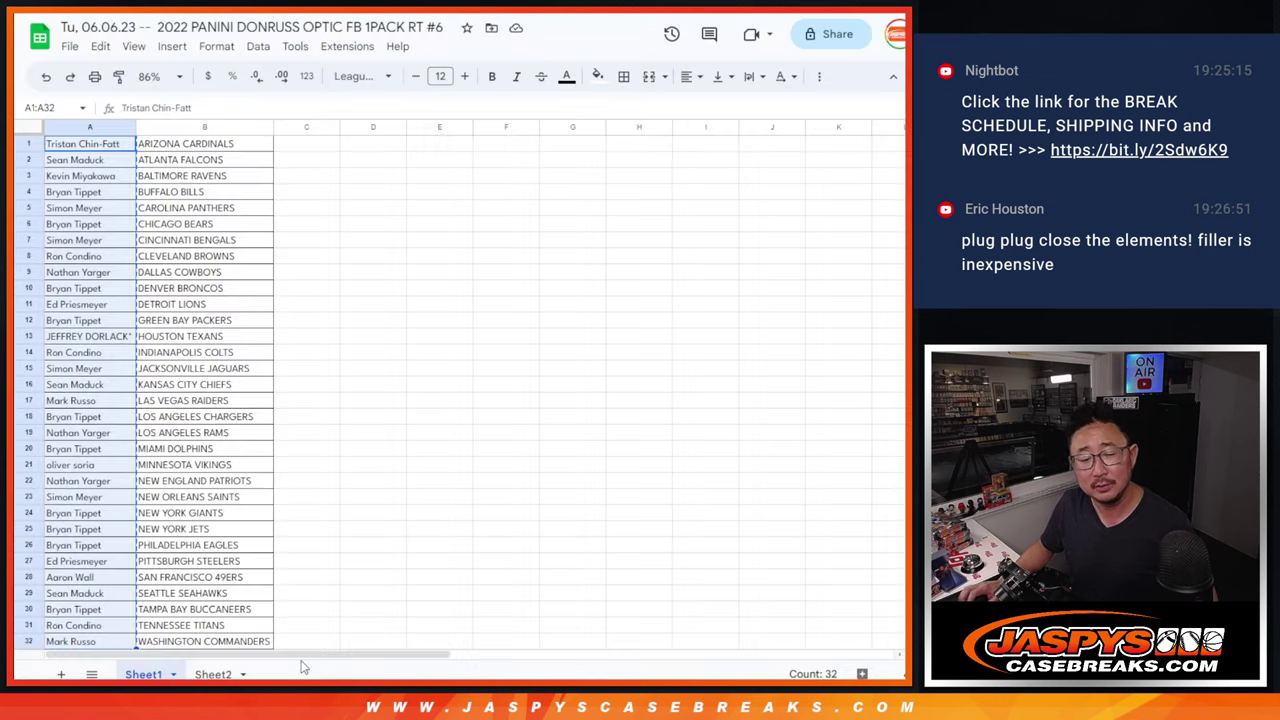
{"action": "left_click", "coordinate": [213, 674]}
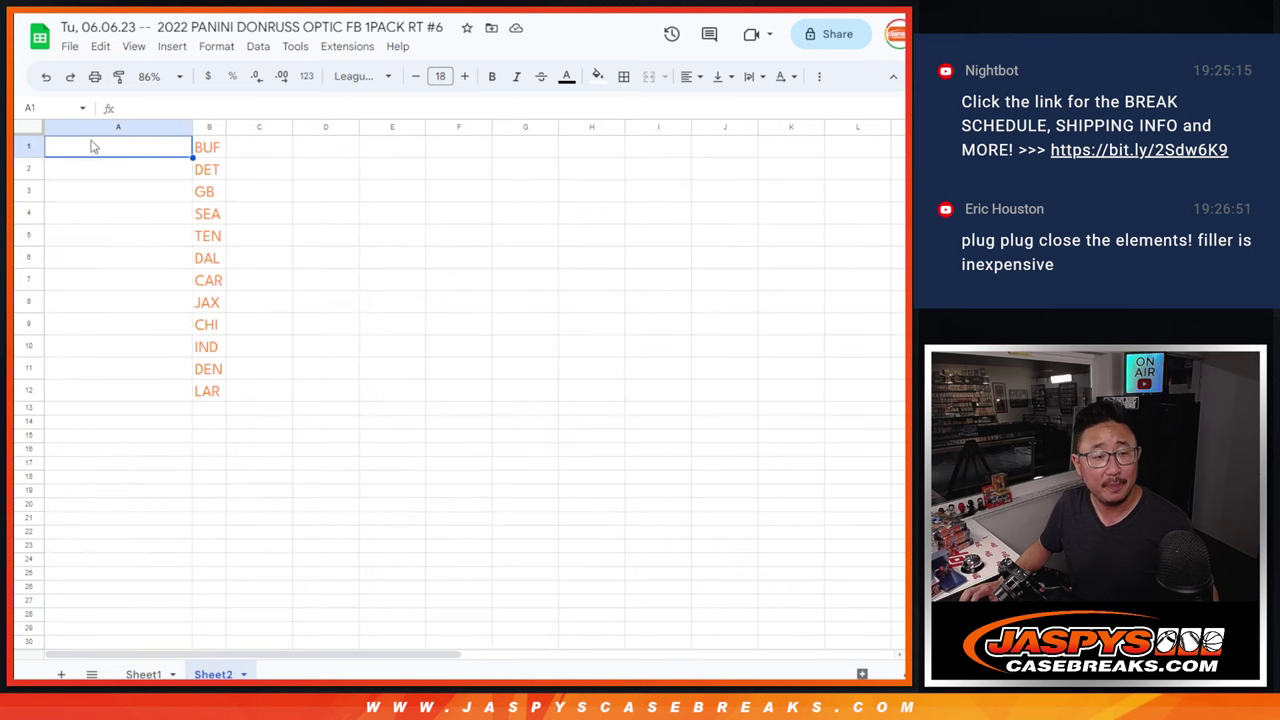
{"action": "left_click", "coordinate": [158, 76]}
{"action": "left_click", "coordinate": [176, 205]}
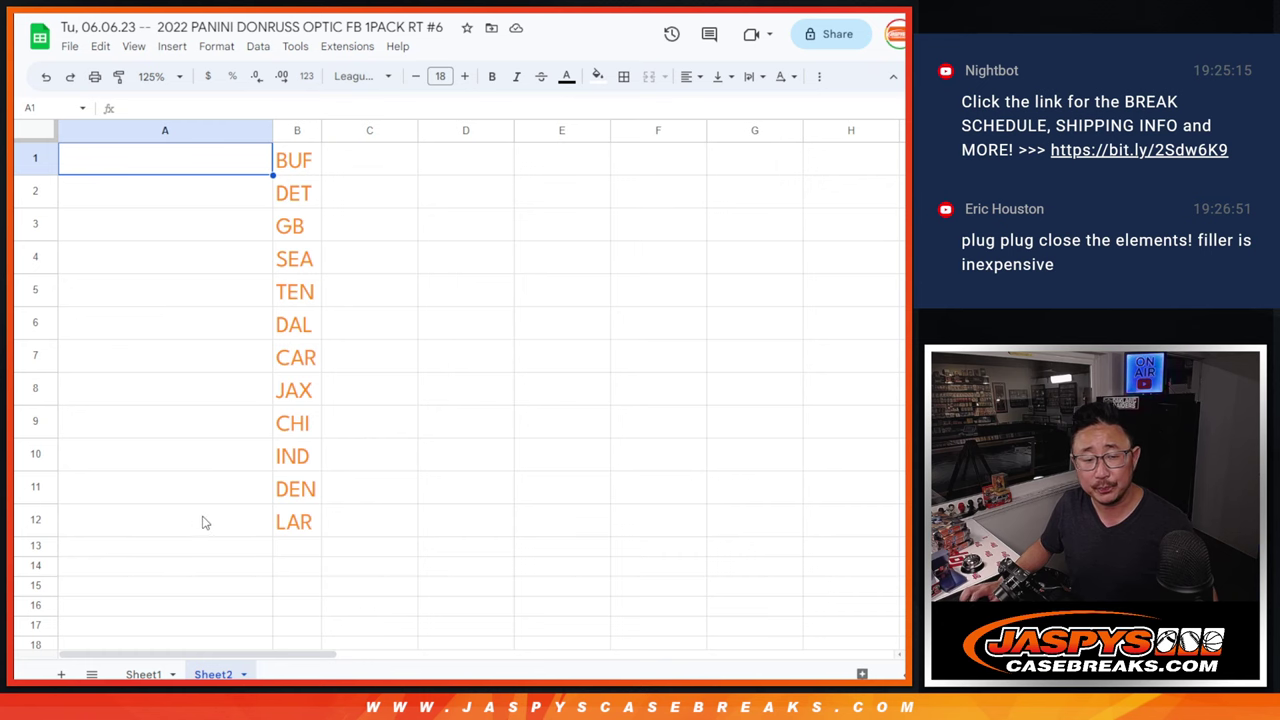
{"action": "scroll", "coordinate": [203, 521], "scroll_direction": "down", "scroll_amount": 2}
{"action": "scroll", "coordinate": [89, 346], "scroll_direction": "up", "scroll_amount": 2}
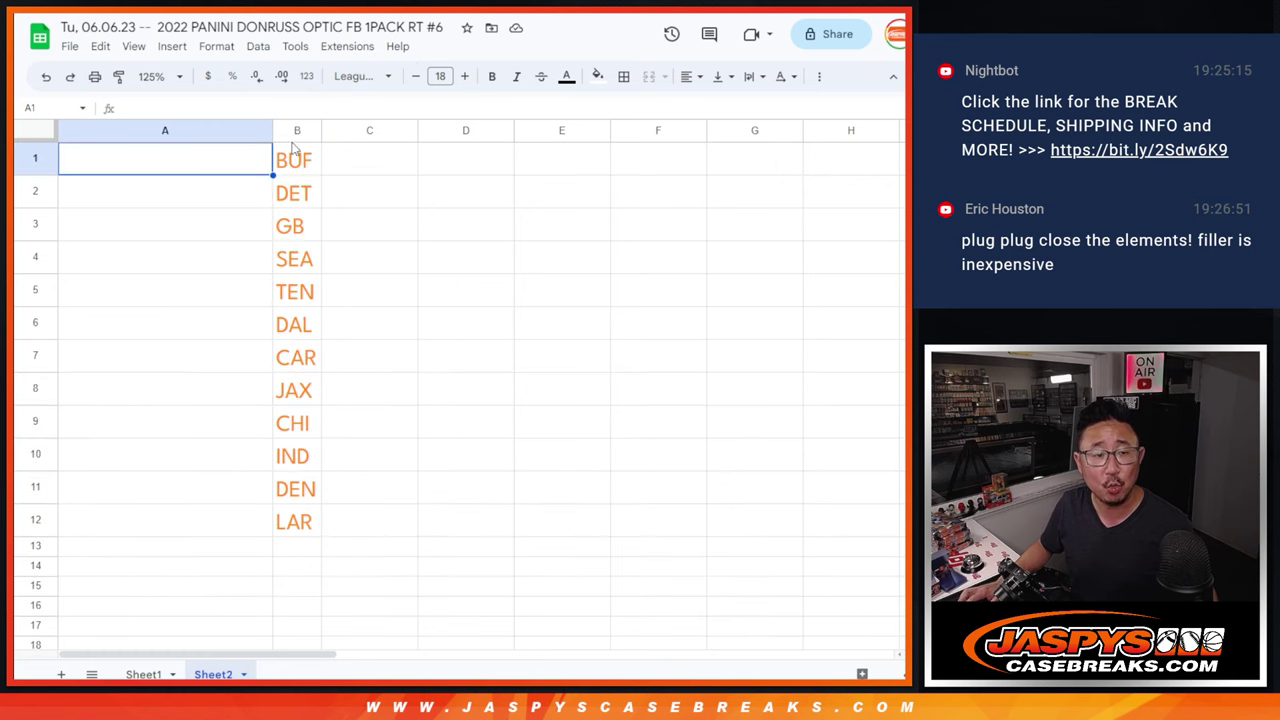
{"action": "key", "text": "ctrl+Tab"}
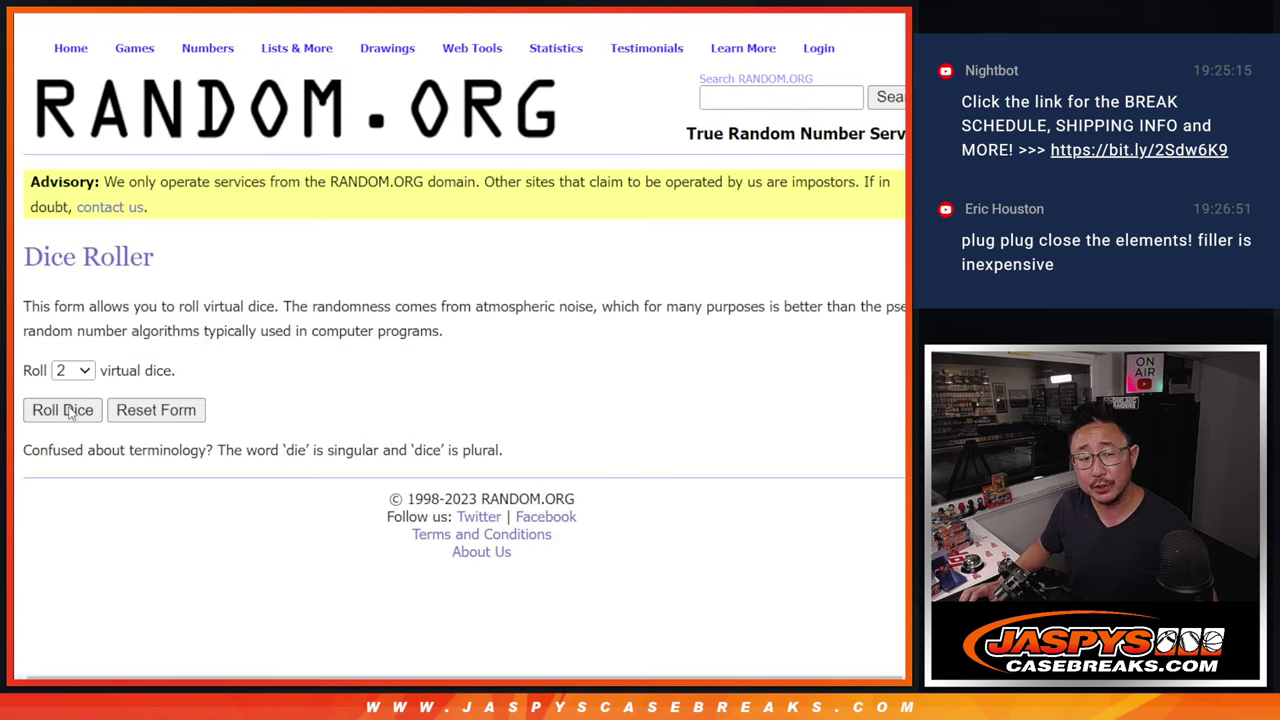
- Roll the two dice, then shuffle the 32 buyer names eight times
{"action": "left_click", "coordinate": [70, 412]}
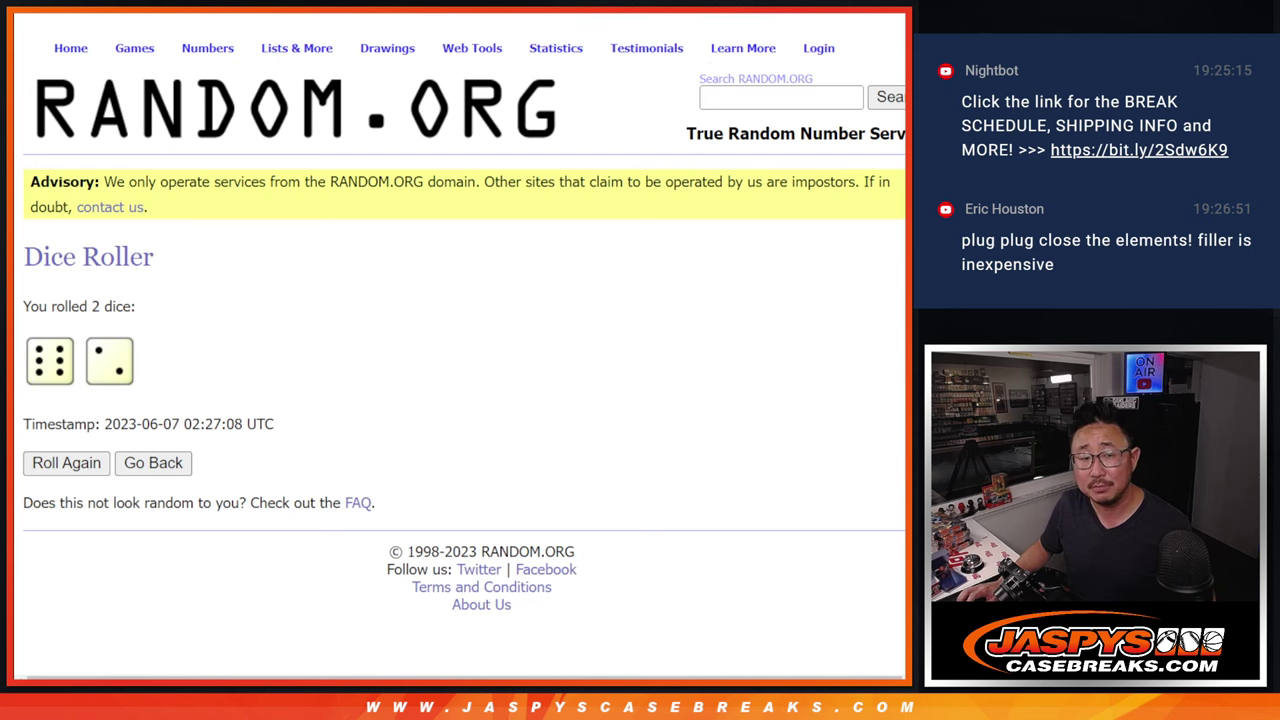
{"action": "key", "text": "ctrl+Tab"}
{"action": "scroll", "coordinate": [265, 379], "scroll_direction": "down", "scroll_amount": 3}
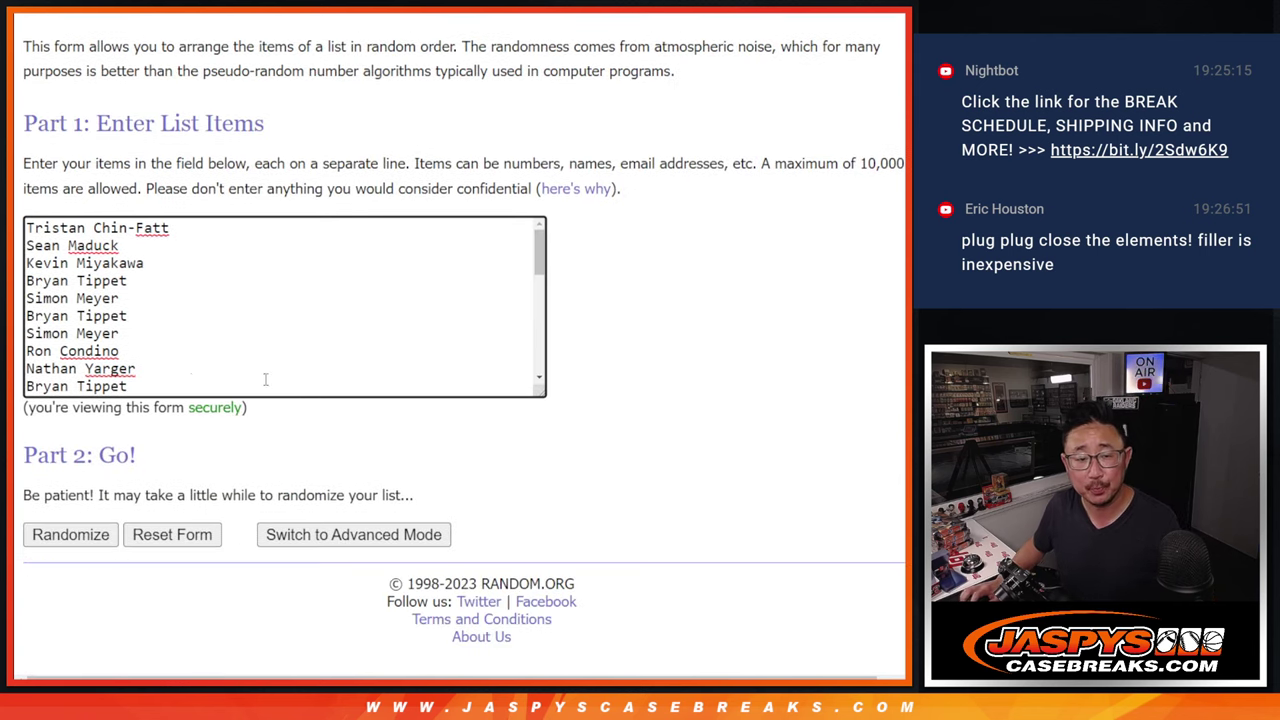
{"action": "left_click", "coordinate": [68, 534]}
{"action": "scroll", "coordinate": [56, 535], "scroll_direction": "down", "scroll_amount": 10}
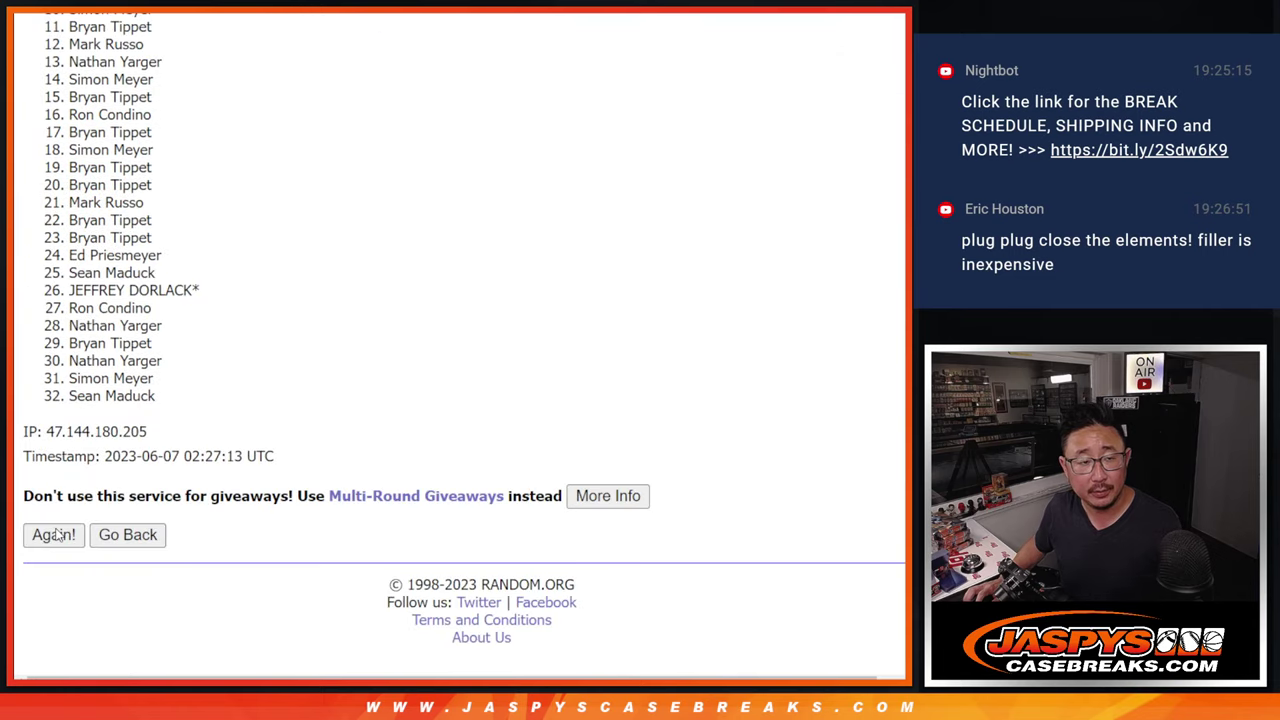
{"action": "left_click", "coordinate": [57, 535]}
{"action": "scroll", "coordinate": [57, 535], "scroll_direction": "down", "scroll_amount": 10}
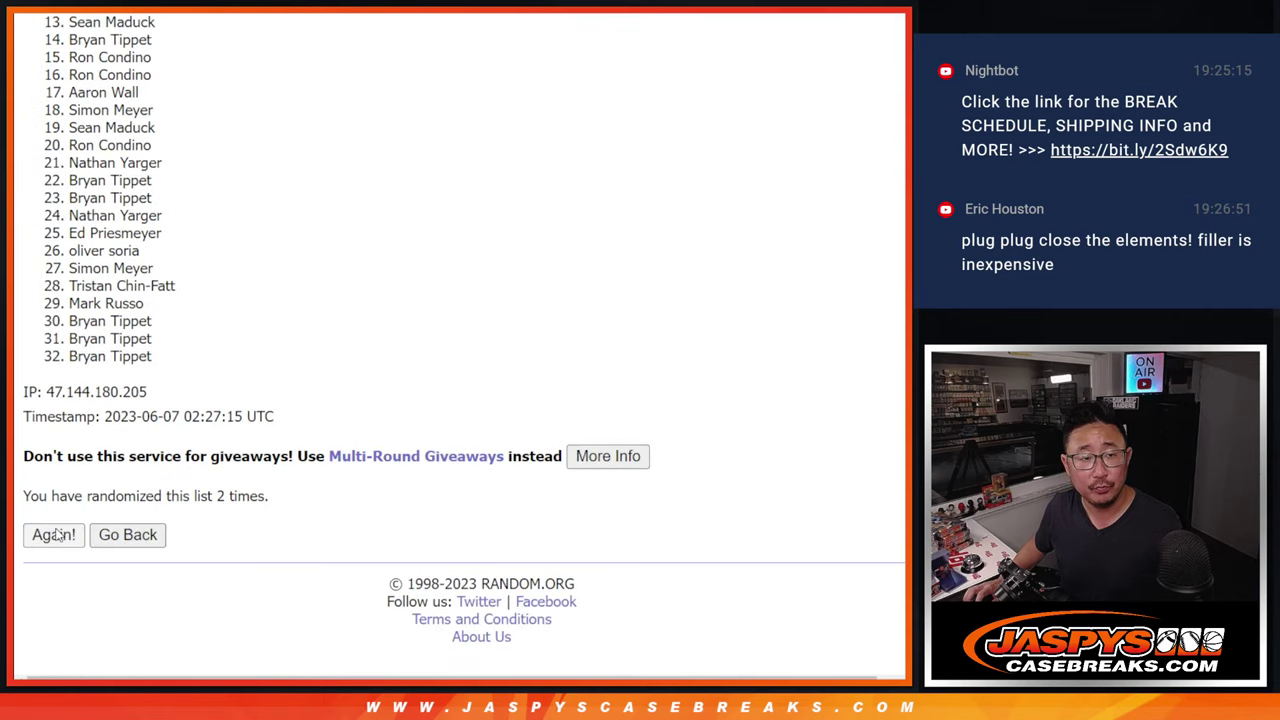
{"action": "left_click", "coordinate": [57, 535]}
{"action": "scroll", "coordinate": [57, 535], "scroll_direction": "down", "scroll_amount": 10}
{"action": "left_click", "coordinate": [57, 535]}
{"action": "scroll", "coordinate": [57, 535], "scroll_direction": "down", "scroll_amount": 10}
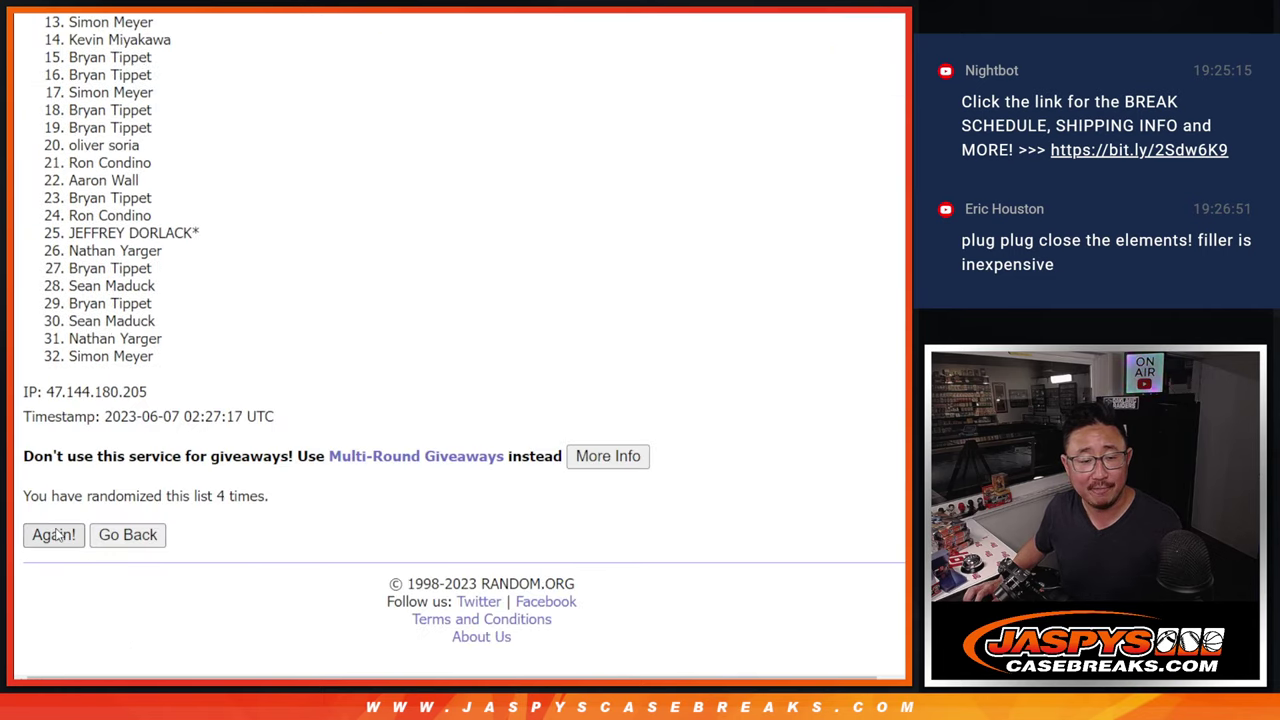
{"action": "left_click", "coordinate": [57, 535]}
{"action": "scroll", "coordinate": [57, 535], "scroll_direction": "down", "scroll_amount": 2}
{"action": "scroll", "coordinate": [57, 535], "scroll_direction": "down", "scroll_amount": 10}
{"action": "left_click", "coordinate": [57, 535]}
{"action": "scroll", "coordinate": [57, 535], "scroll_direction": "down", "scroll_amount": 10}
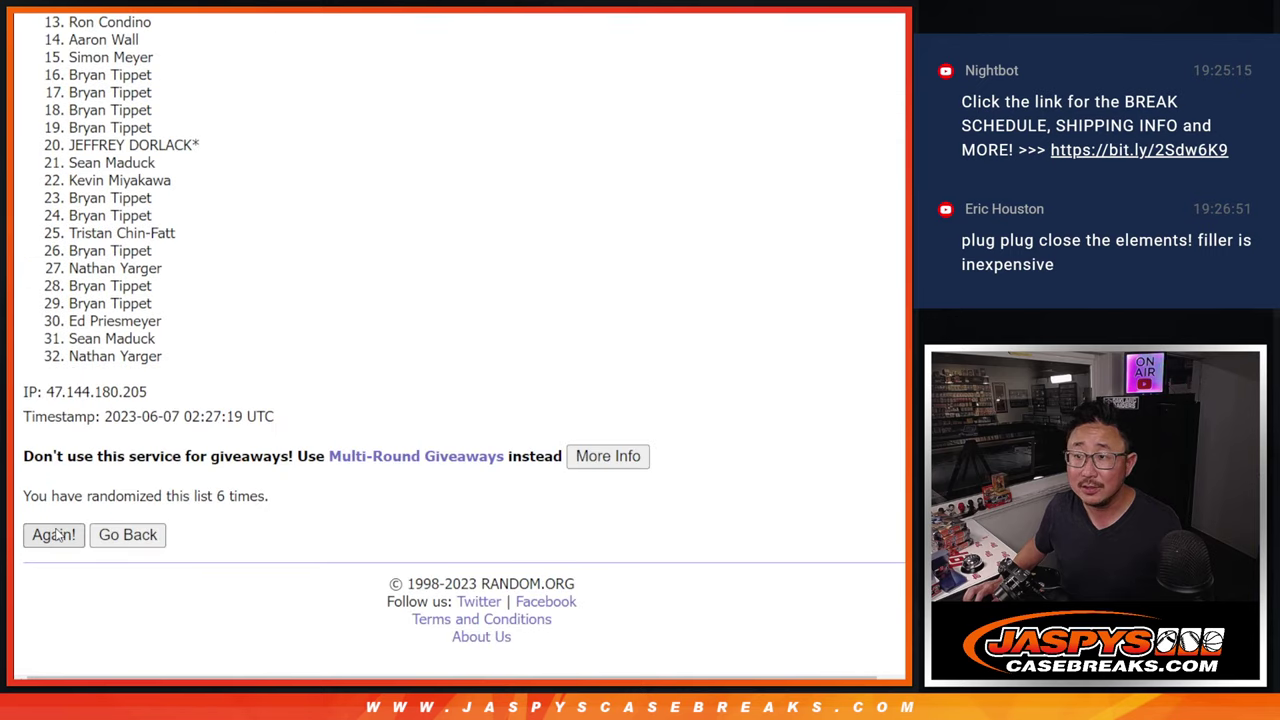
{"action": "left_click", "coordinate": [57, 535]}
{"action": "scroll", "coordinate": [57, 535], "scroll_direction": "down", "scroll_amount": 10}
{"action": "left_click", "coordinate": [54, 535]}
{"action": "scroll", "coordinate": [386, 337], "scroll_direction": "down", "scroll_amount": 10}
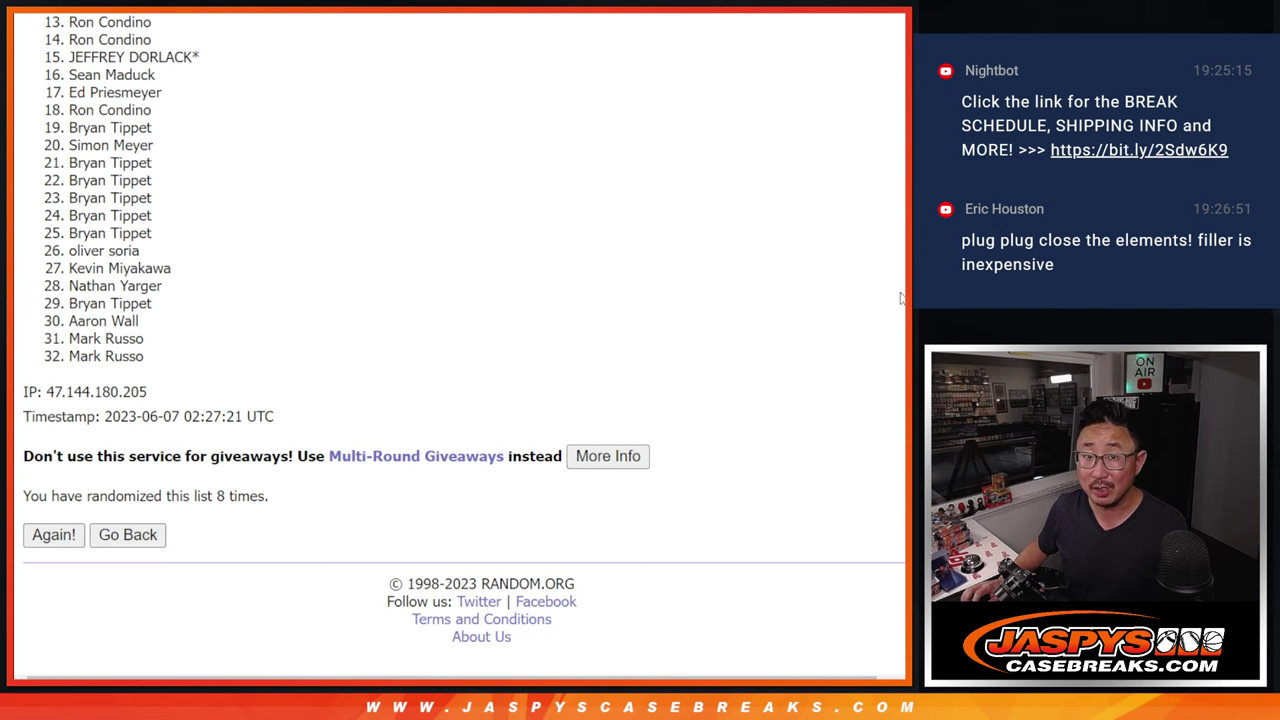
- Scroll to the top of the shuffled result and select names 1–12
{"action": "scroll", "coordinate": [464, 335], "scroll_direction": "up", "scroll_amount": 1}
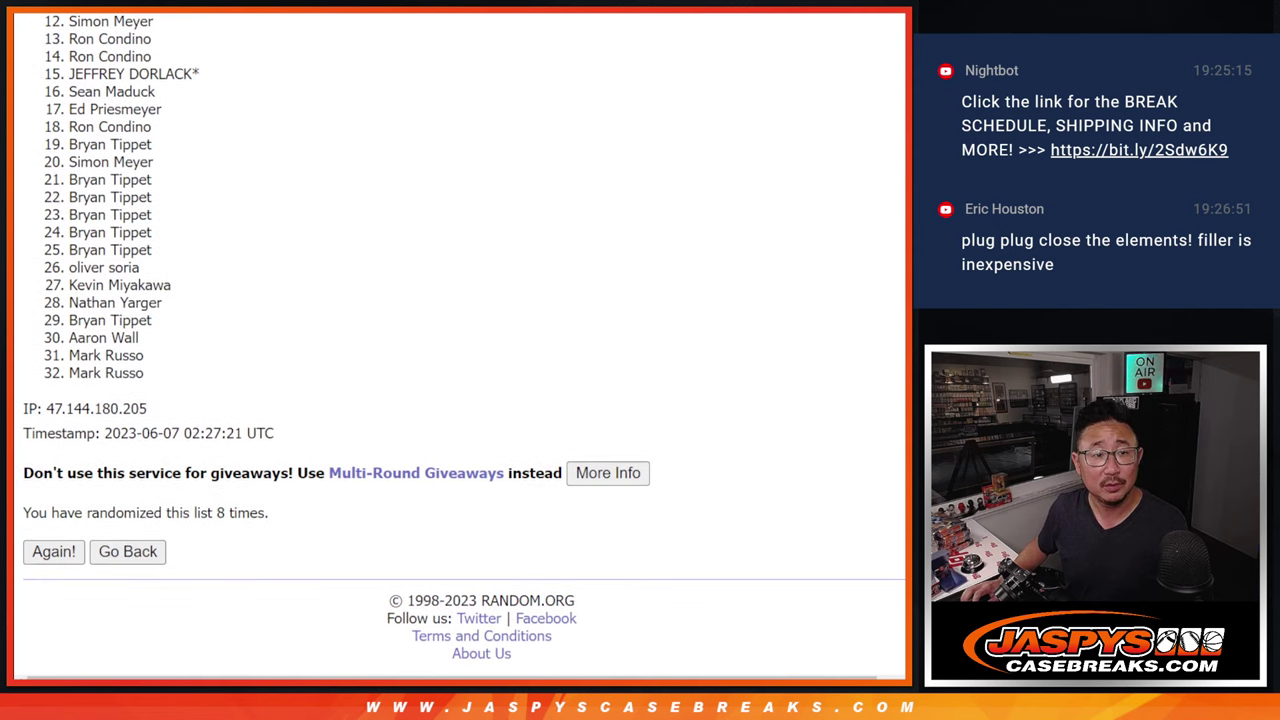
{"action": "scroll", "coordinate": [464, 335], "scroll_direction": "up", "scroll_amount": 1}
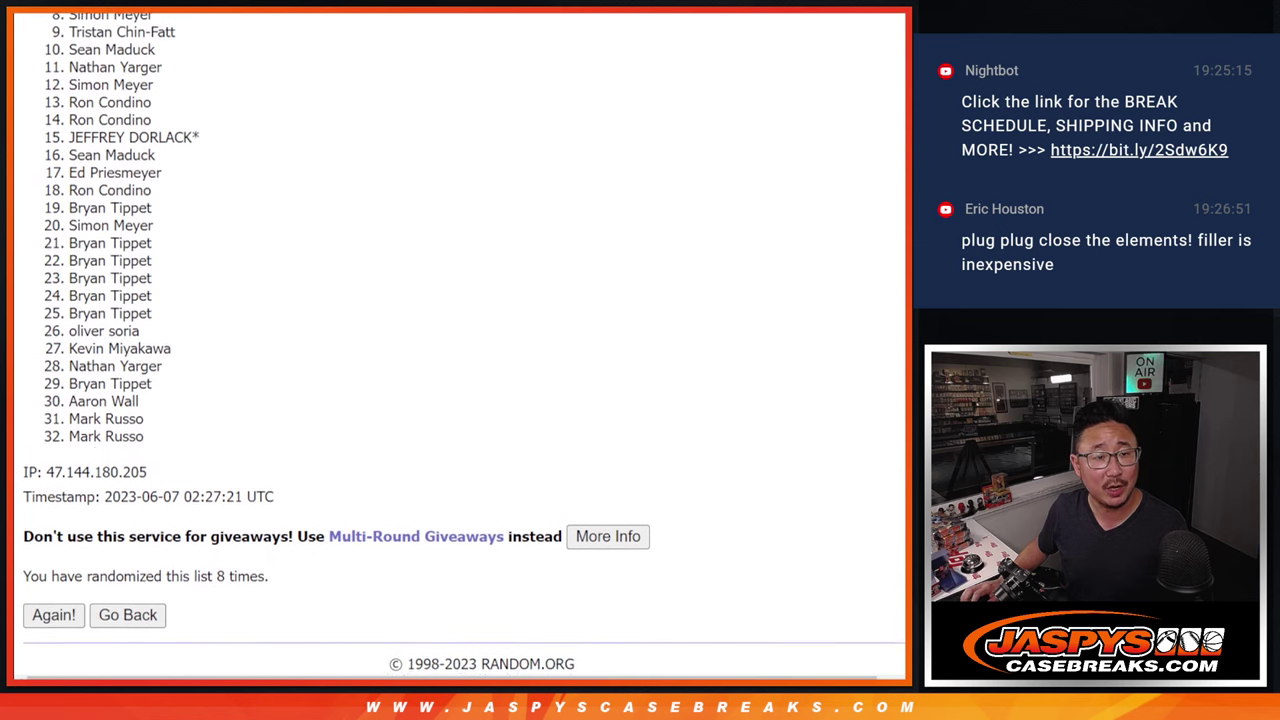
{"action": "scroll", "coordinate": [464, 335], "scroll_direction": "up", "scroll_amount": 1}
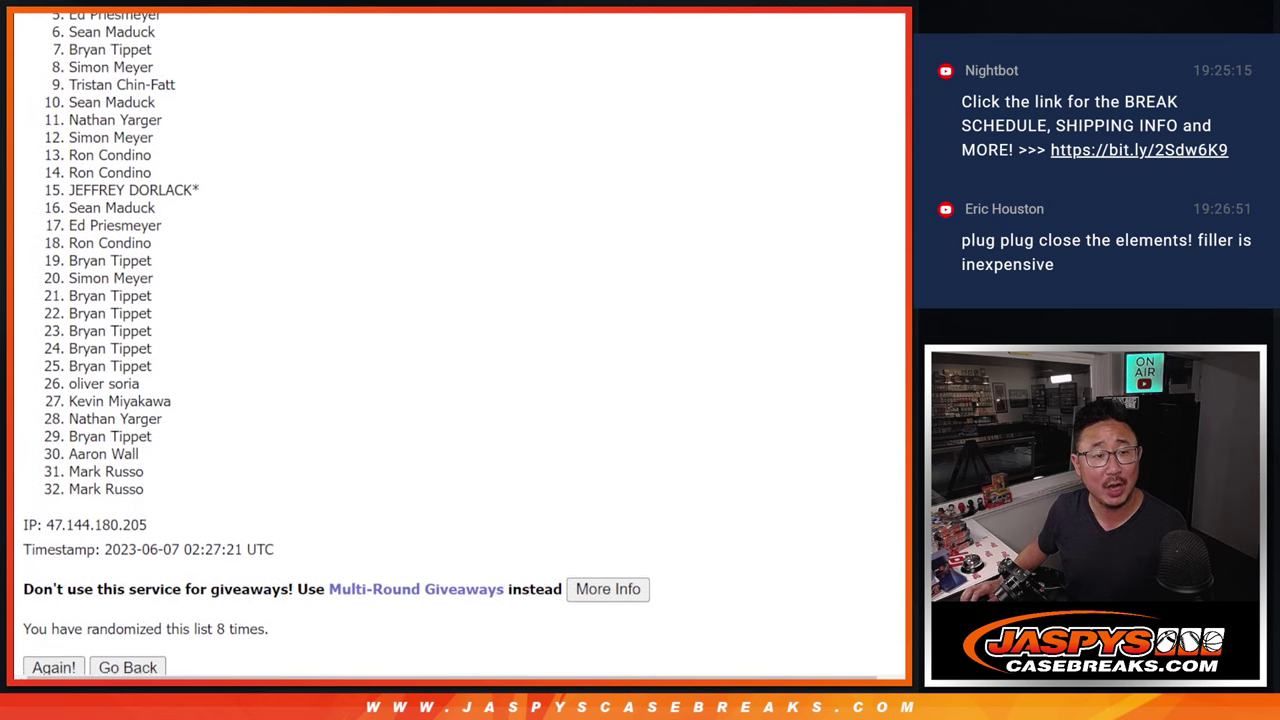
{"action": "scroll", "coordinate": [464, 335], "scroll_direction": "up", "scroll_amount": 1}
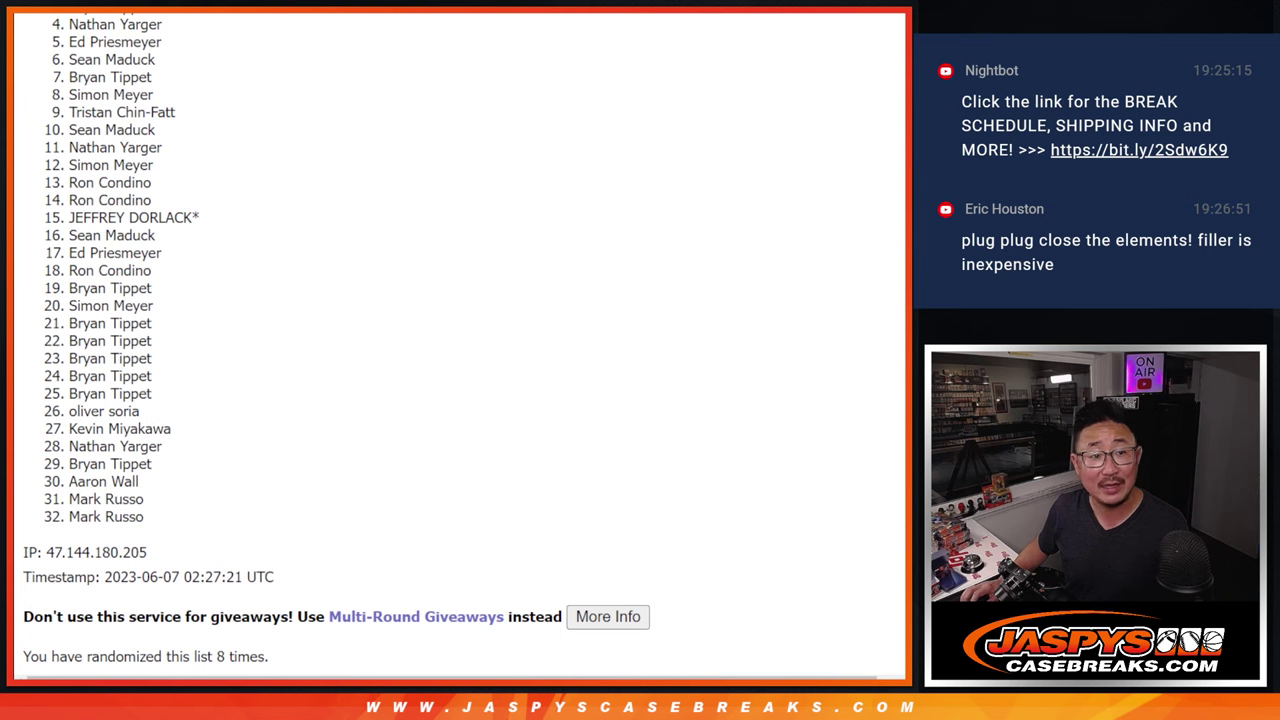
{"action": "scroll", "coordinate": [165, 67], "scroll_direction": "up", "scroll_amount": 1}
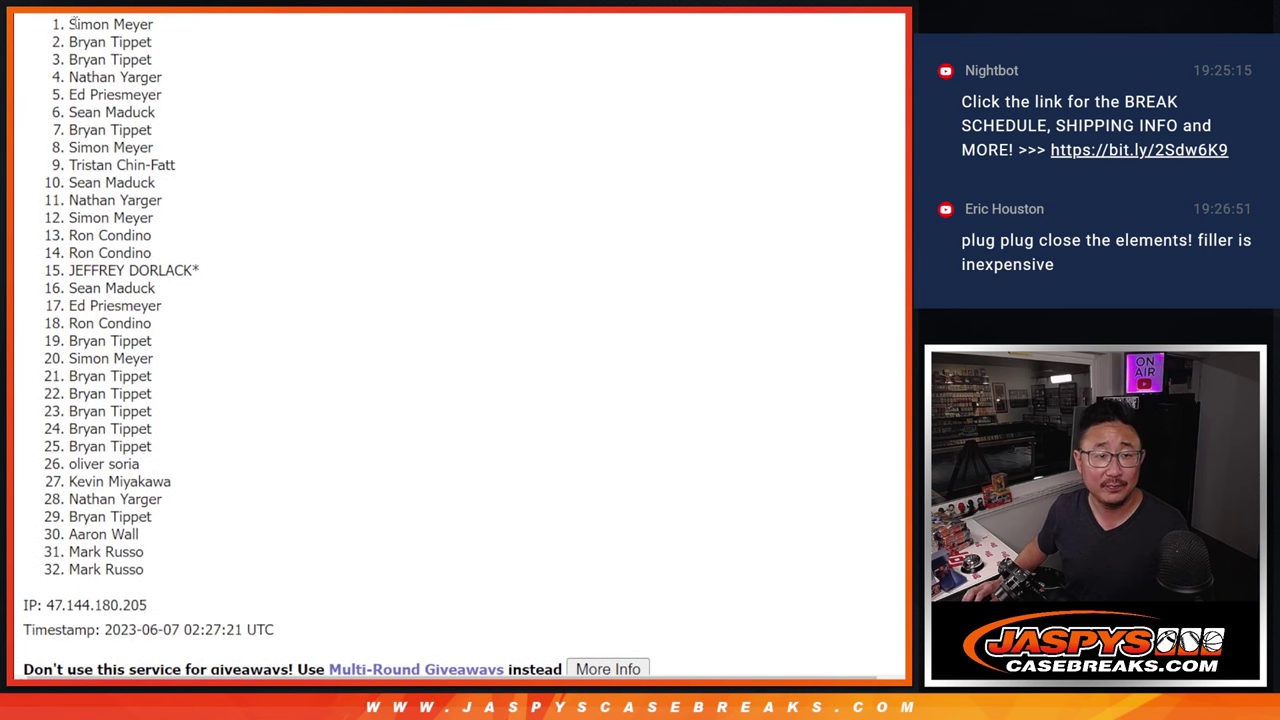
{"action": "left_click_drag", "start_coordinate": [70, 20], "coordinate": [183, 218]}
{"action": "key", "text": "ctrl+c"}
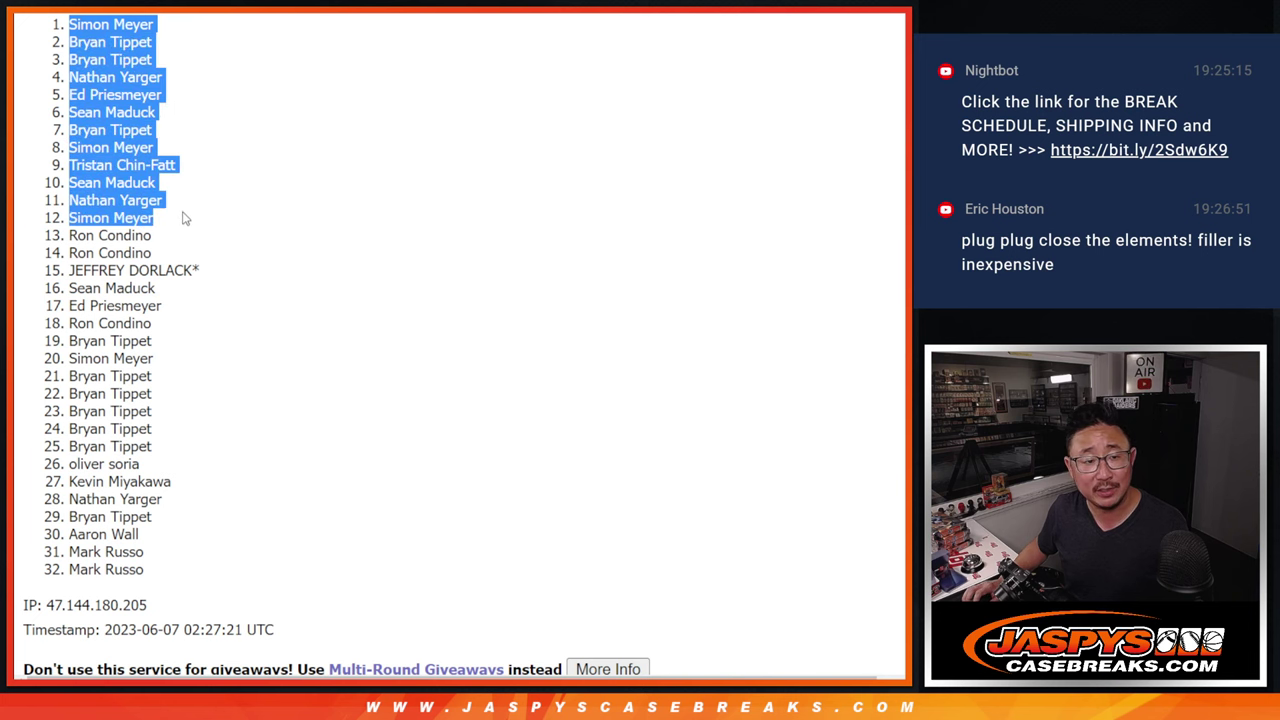
{"action": "scroll", "coordinate": [230, 240], "scroll_direction": "down", "scroll_amount": 2}
{"action": "scroll", "coordinate": [306, 240], "scroll_direction": "up", "scroll_amount": 2}
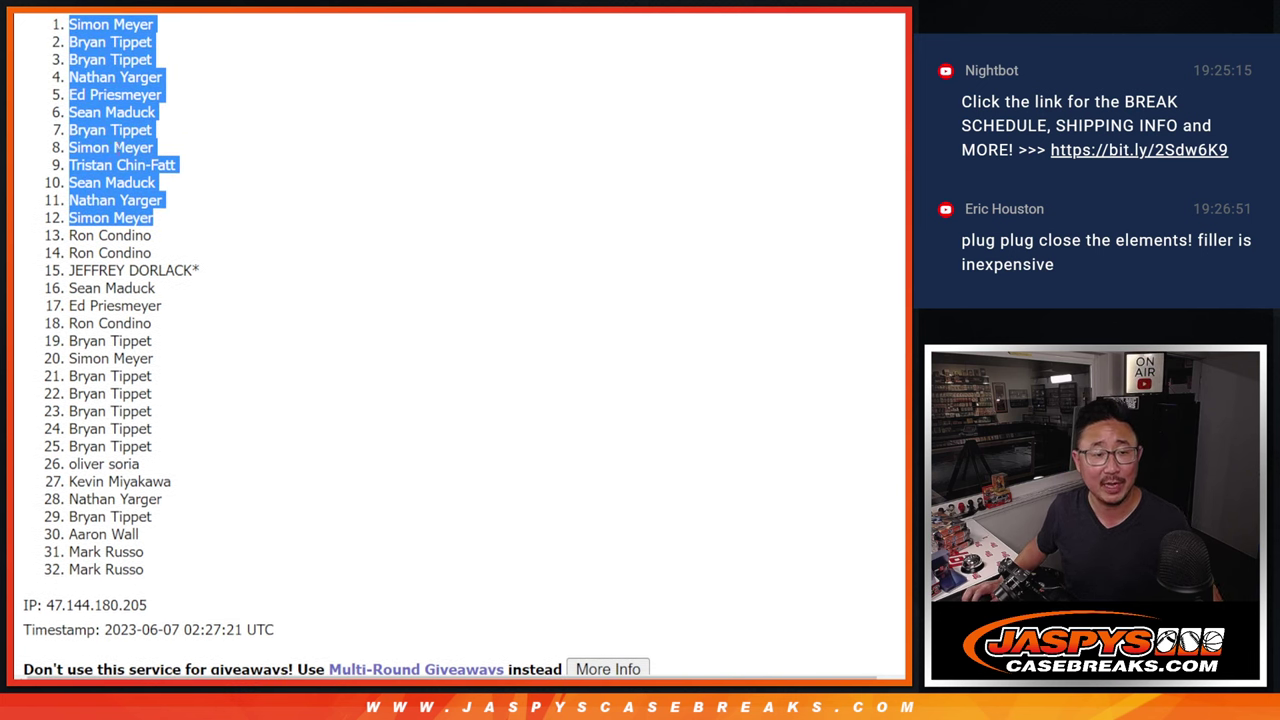
{"action": "scroll", "coordinate": [449, 211], "scroll_direction": "down", "scroll_amount": 2}
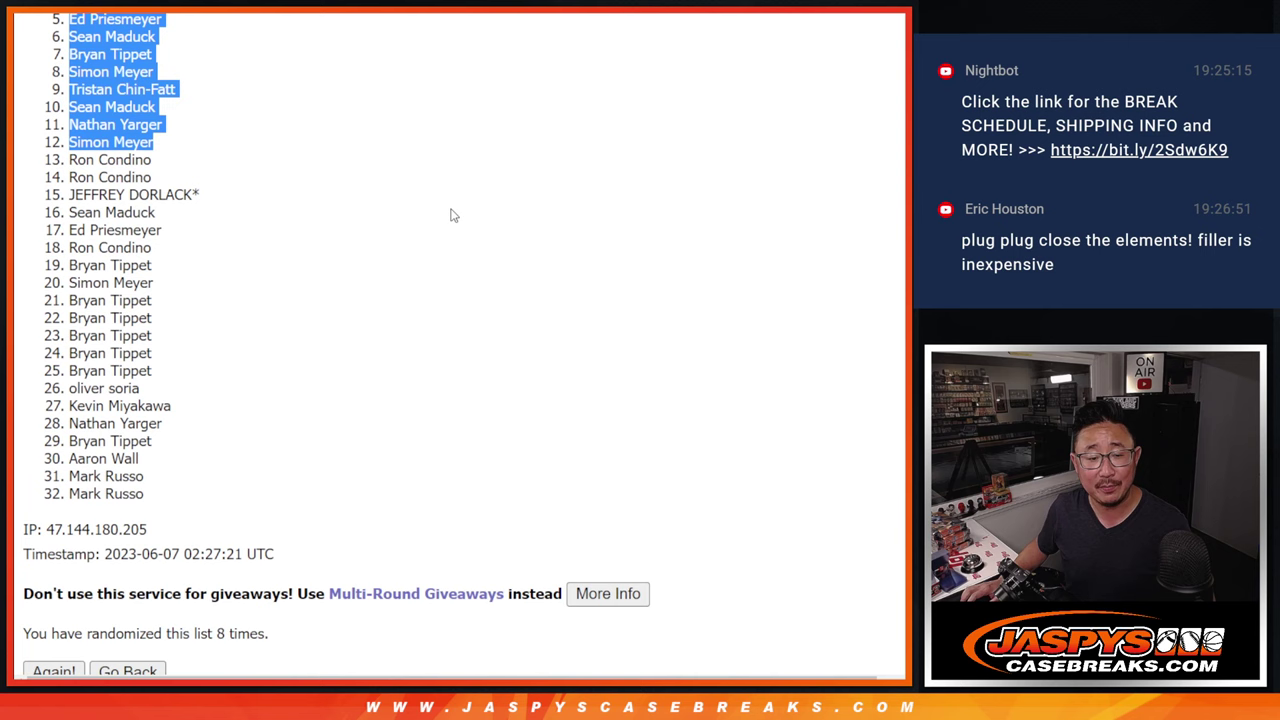
{"action": "scroll", "coordinate": [449, 211], "scroll_direction": "up", "scroll_amount": 2}
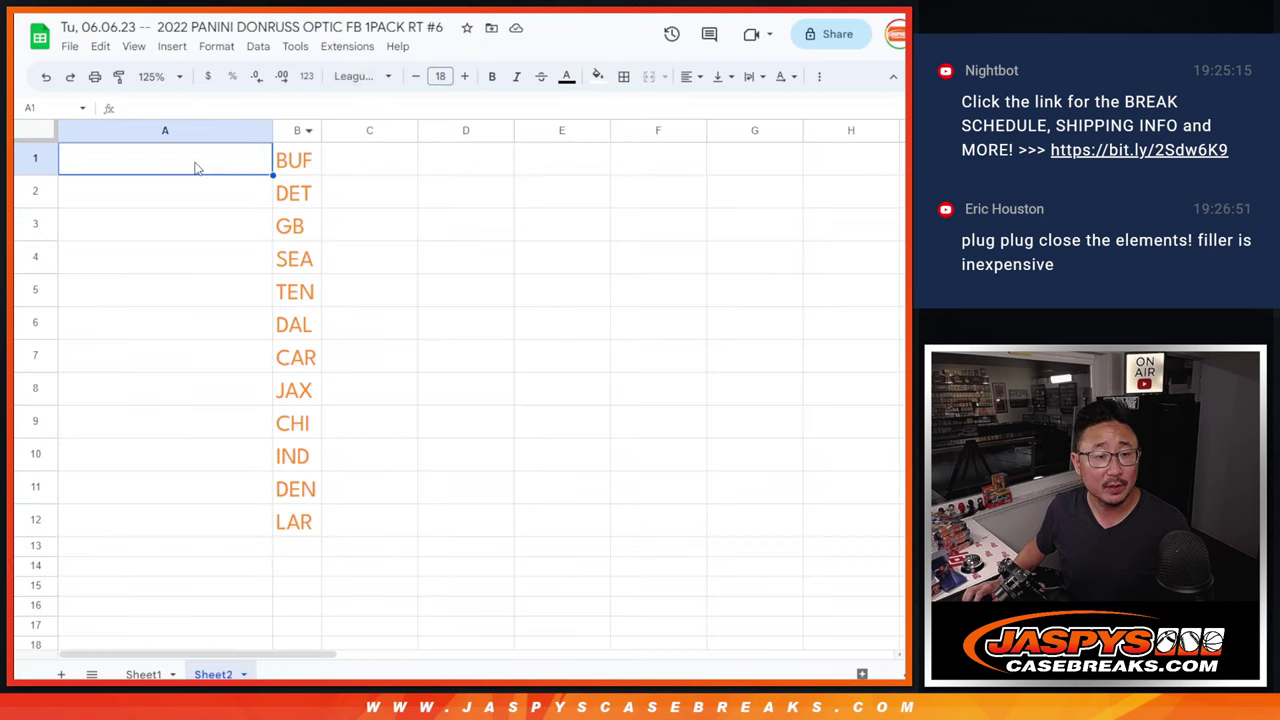
- Paste the 12 randomized names into column A of Sheet2 and set them to font size 18
{"action": "key", "text": "ctrl+v"}
{"action": "left_click", "coordinate": [445, 77]}
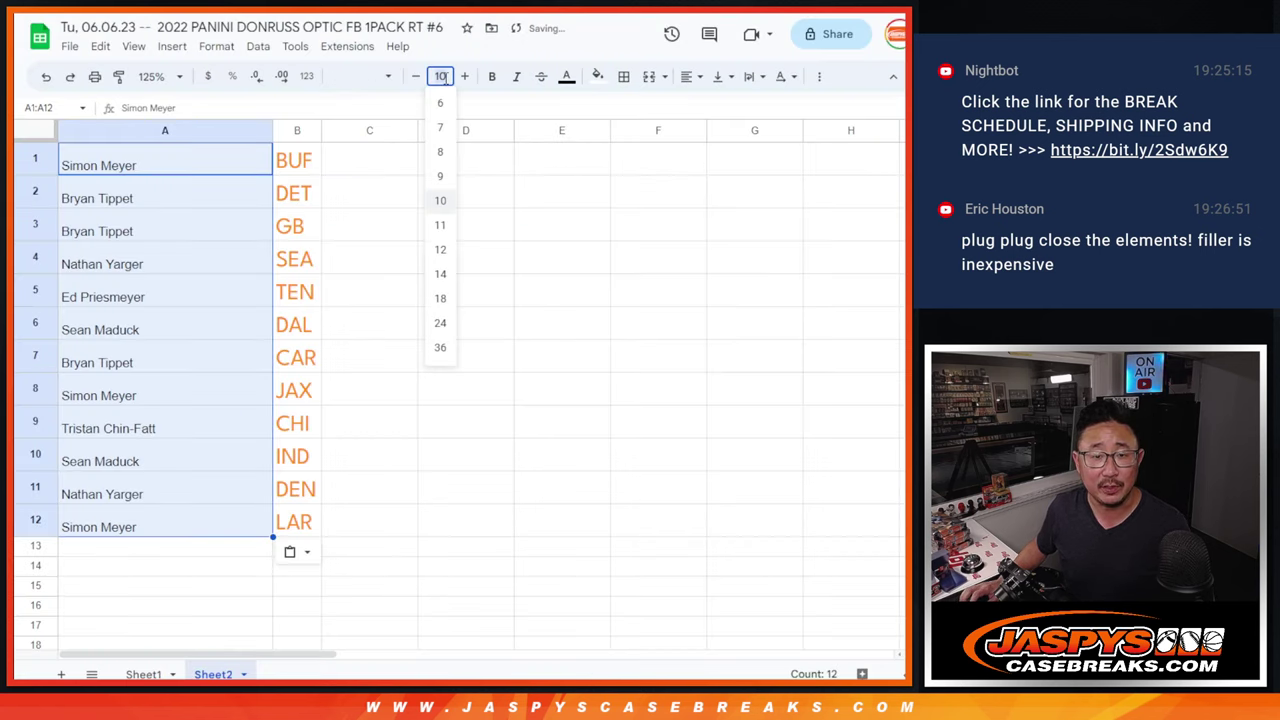
{"action": "left_click", "coordinate": [440, 298]}
{"action": "left_click", "coordinate": [229, 160]}
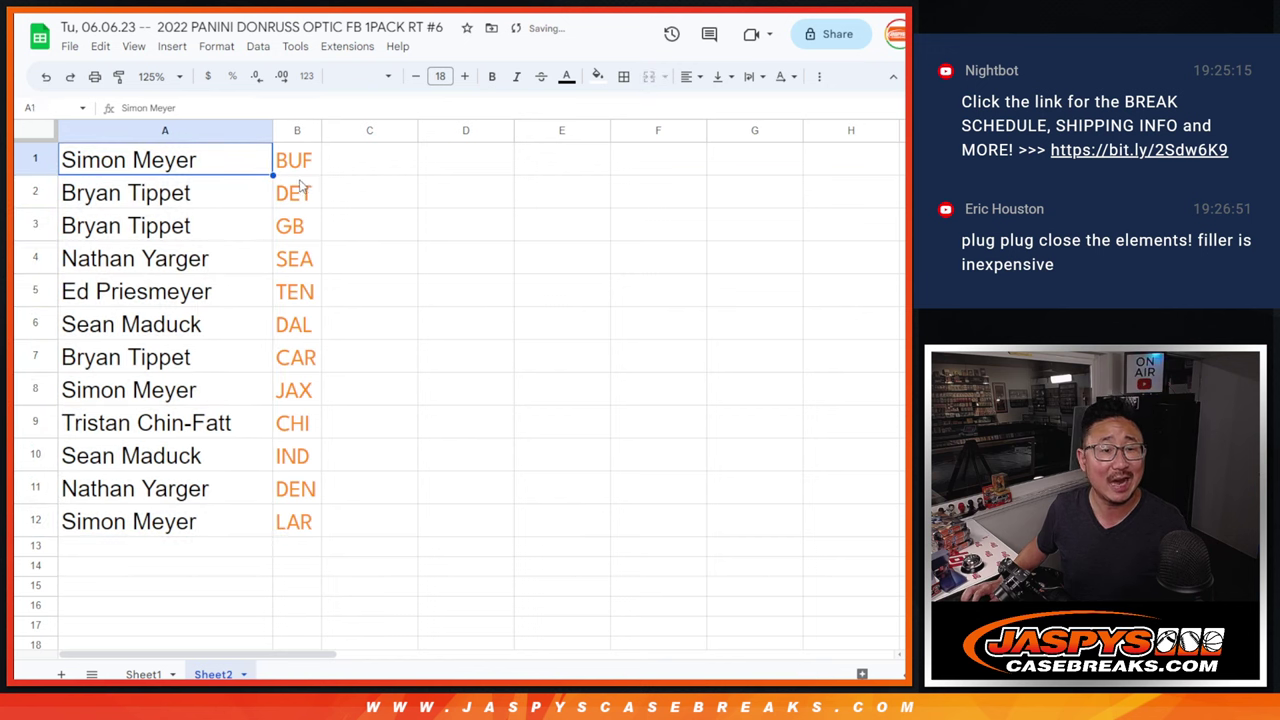
- Step through rows 2 to 7 to review each buyer–team pairing
{"action": "left_click", "coordinate": [22, 194]}
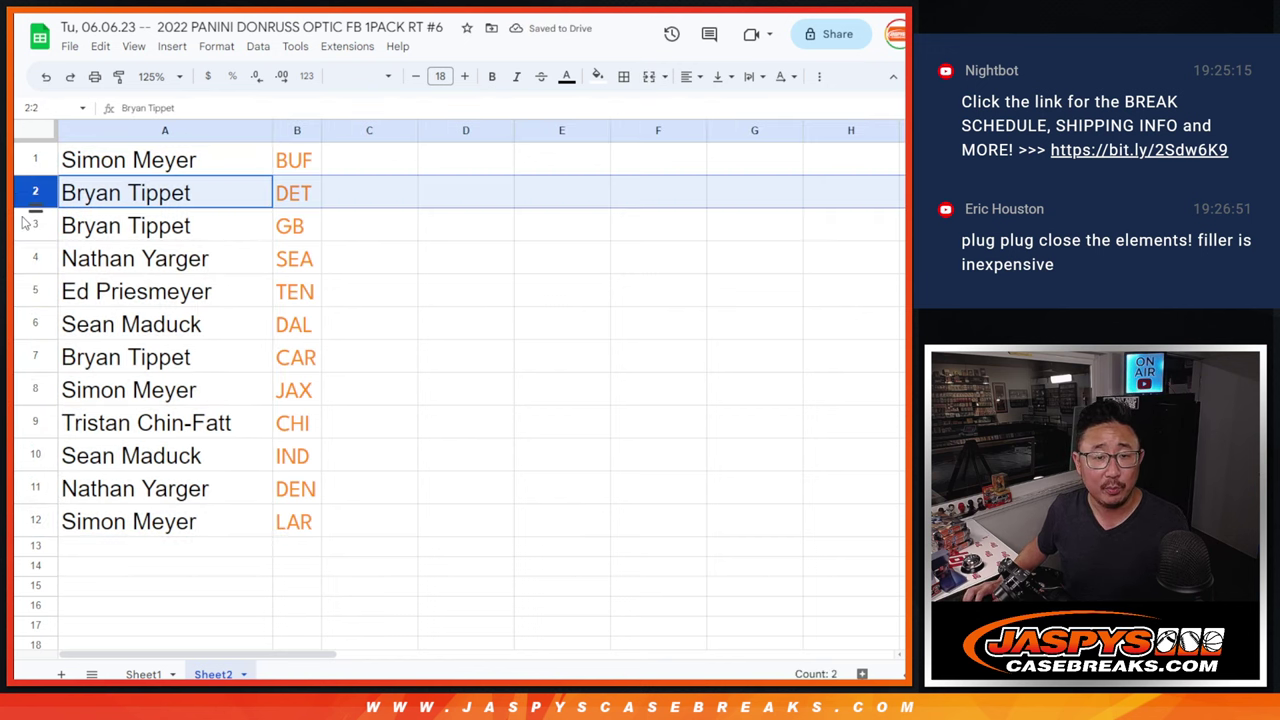
{"action": "left_click", "coordinate": [22, 226]}
{"action": "left_click", "coordinate": [31, 257]}
{"action": "scroll", "coordinate": [28, 280], "scroll_direction": "down", "scroll_amount": 1}
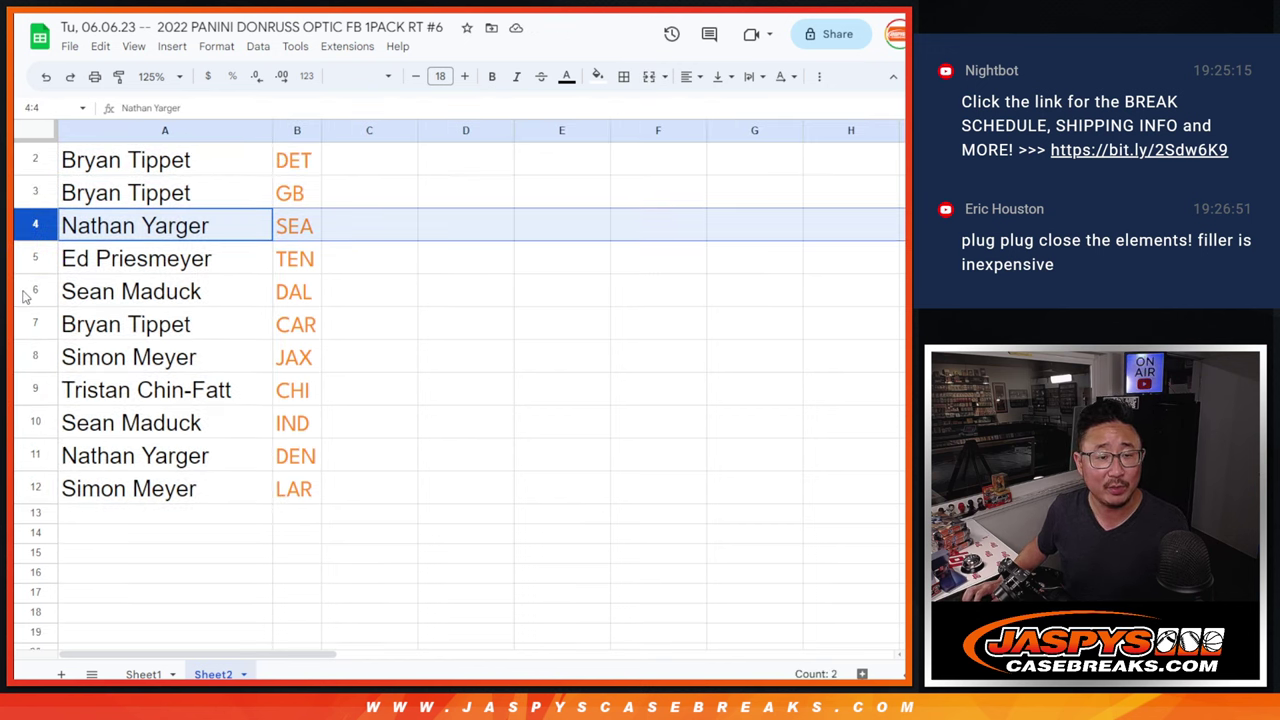
{"action": "left_click", "coordinate": [37, 260]}
{"action": "left_click", "coordinate": [27, 289]}
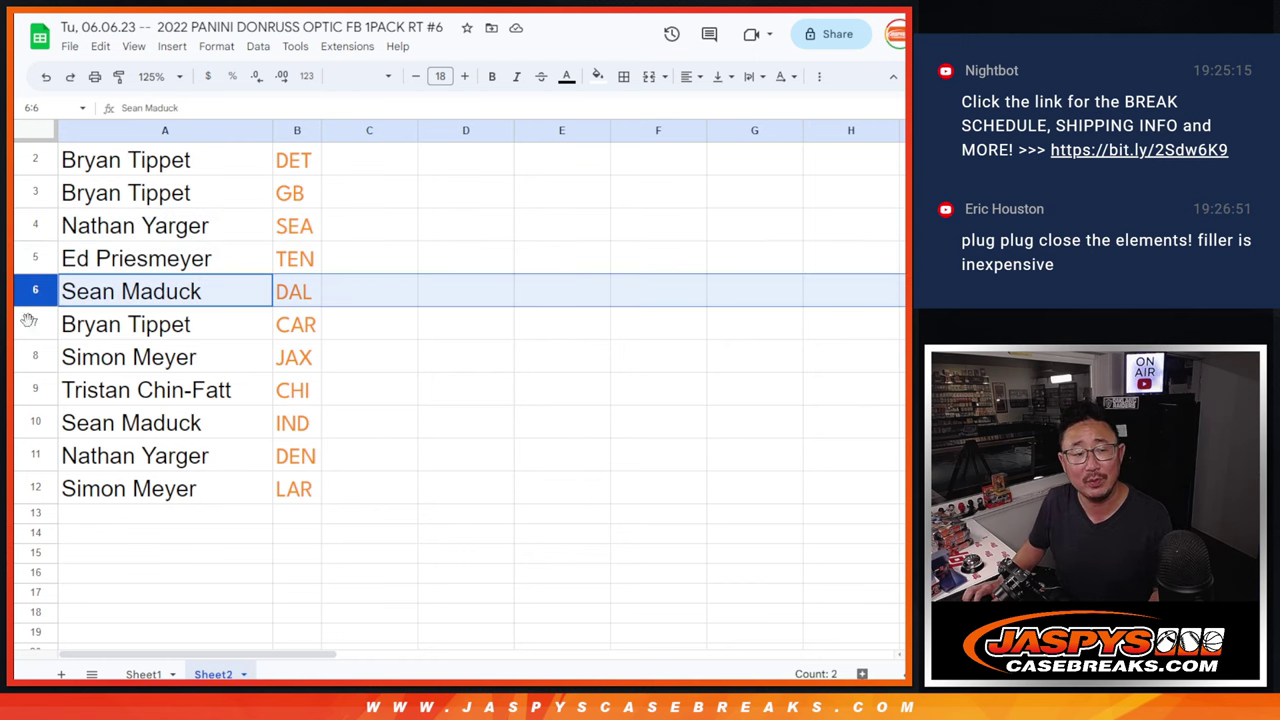
{"action": "left_click", "coordinate": [29, 324]}
- Review the pairings in rows 8 to 12, then return to cell A1
{"action": "scroll", "coordinate": [85, 325], "scroll_direction": "down", "scroll_amount": 1}
{"action": "scroll", "coordinate": [85, 325], "scroll_direction": "down", "scroll_amount": 2}
{"action": "left_click", "coordinate": [36, 258]}
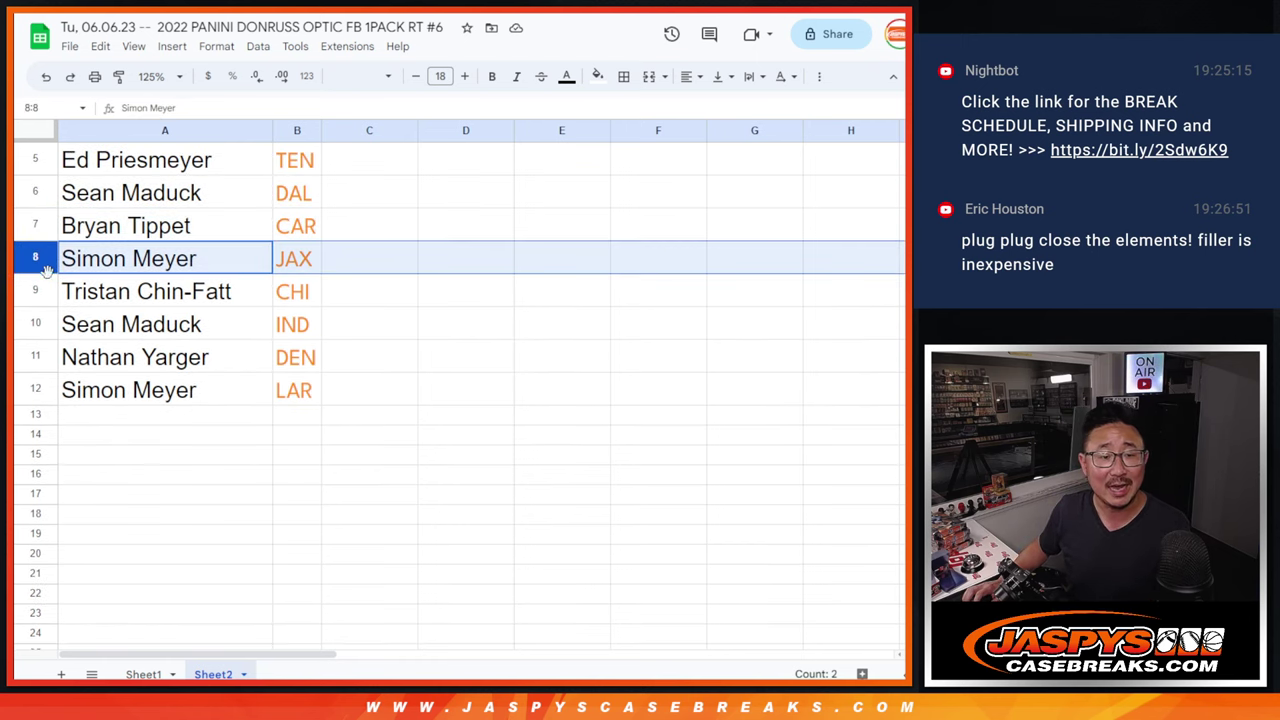
{"action": "left_click", "coordinate": [31, 288]}
{"action": "left_click", "coordinate": [36, 323]}
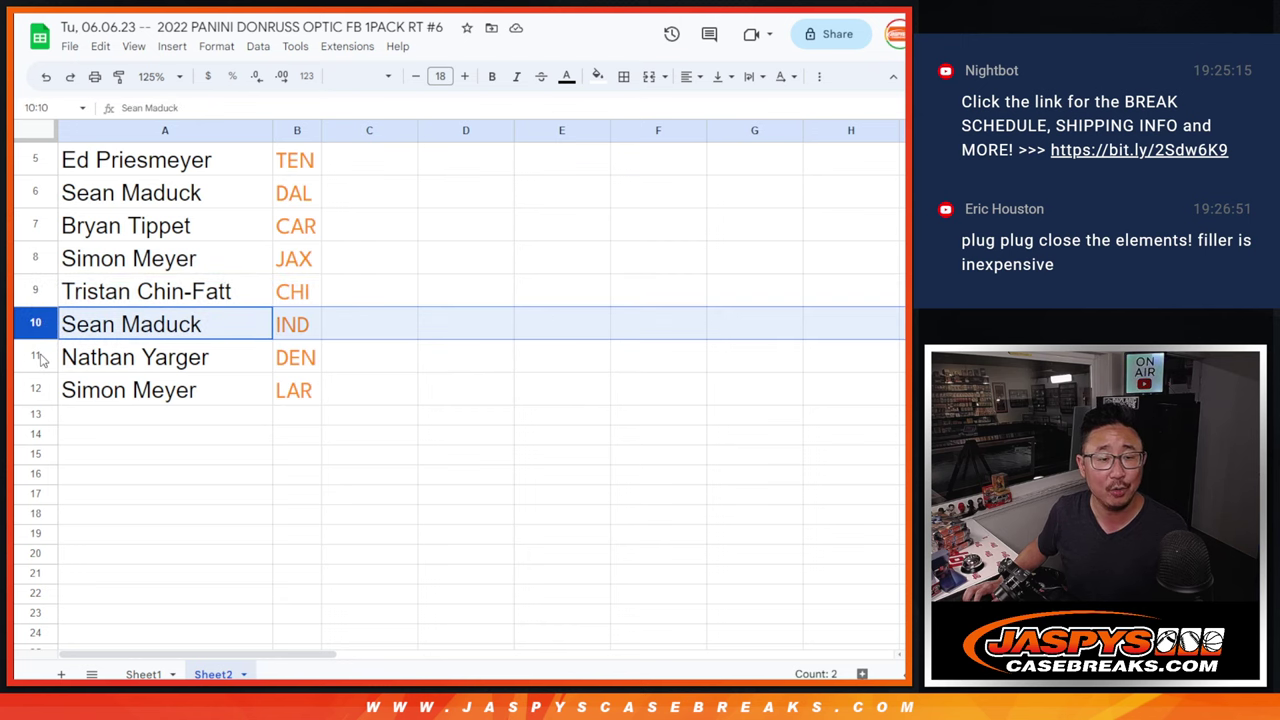
{"action": "left_click", "coordinate": [36, 357]}
{"action": "left_click", "coordinate": [36, 389]}
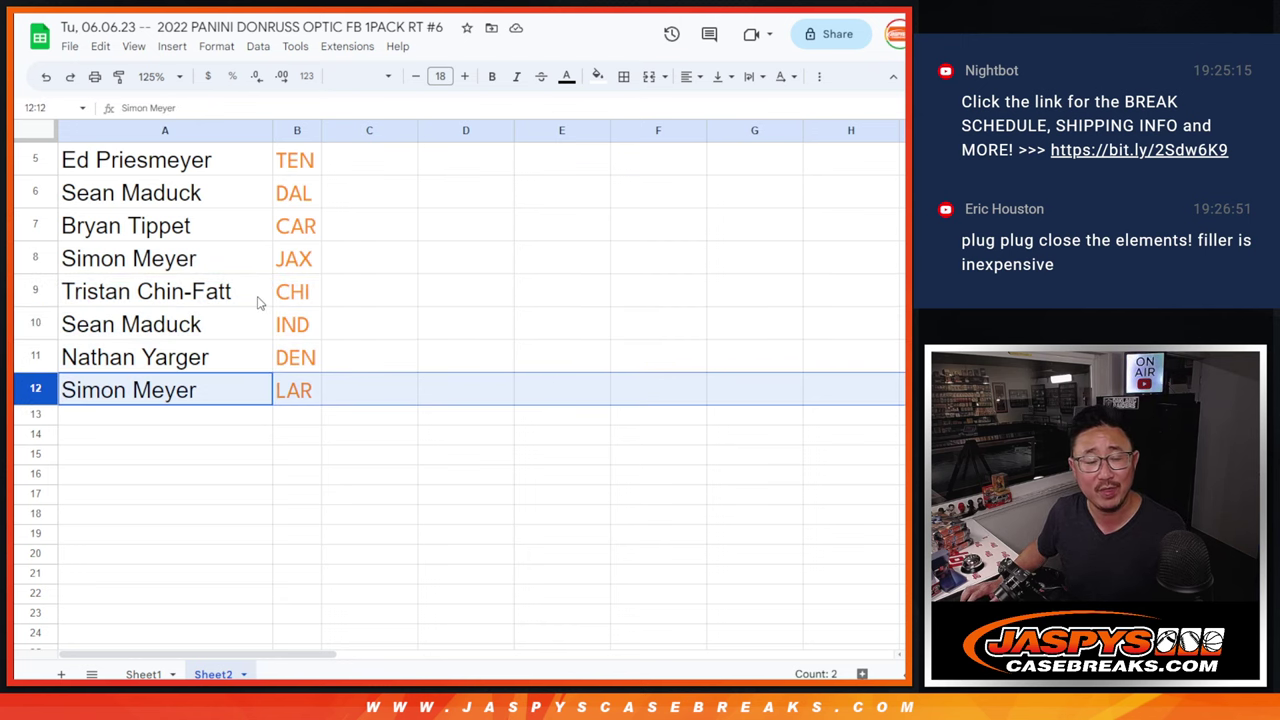
{"action": "scroll", "coordinate": [279, 290], "scroll_direction": "up", "scroll_amount": 2}
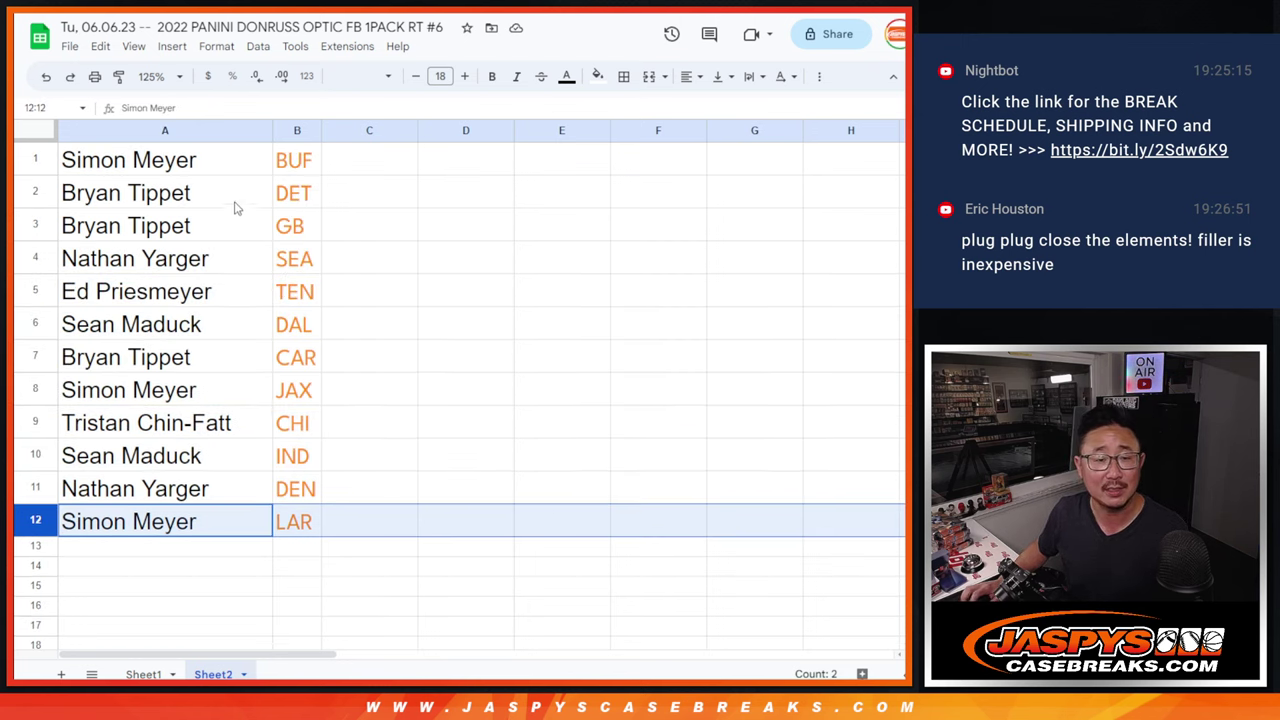
{"action": "left_click", "coordinate": [183, 167]}
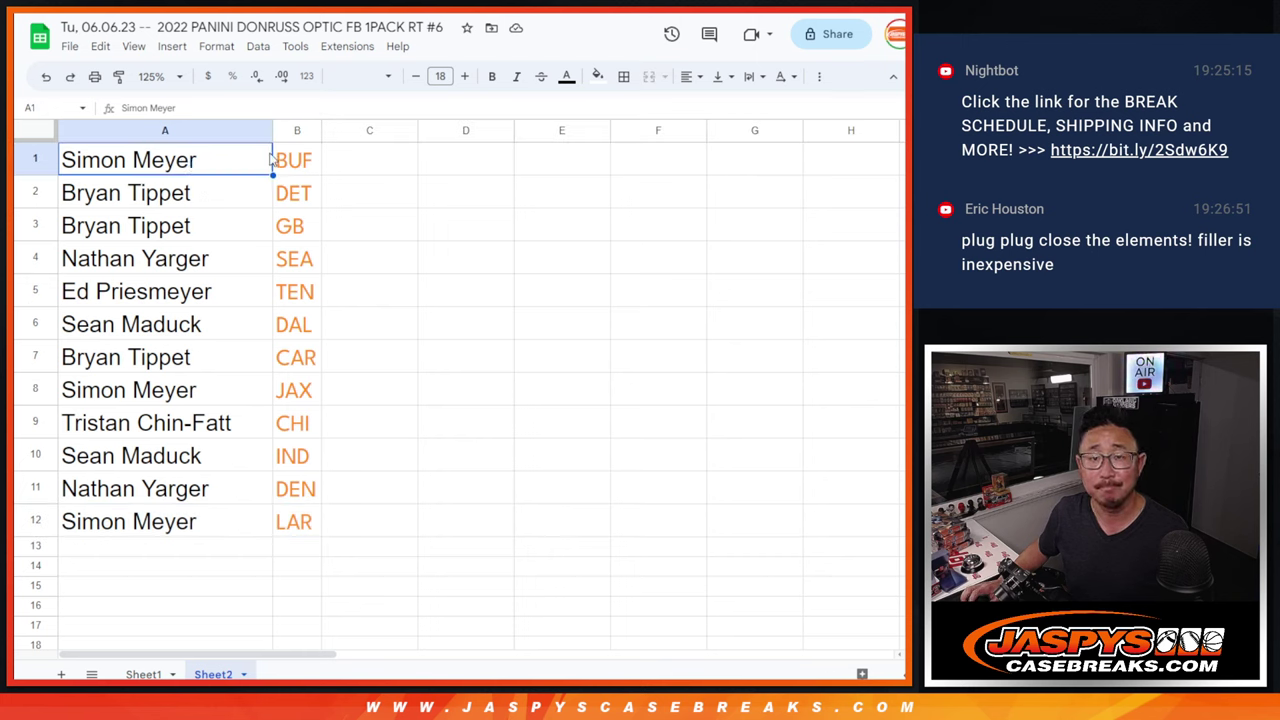
- Append '/optic6' to the buyer name in cell A1, beside BUF
{"action": "double_click", "coordinate": [268, 160]}
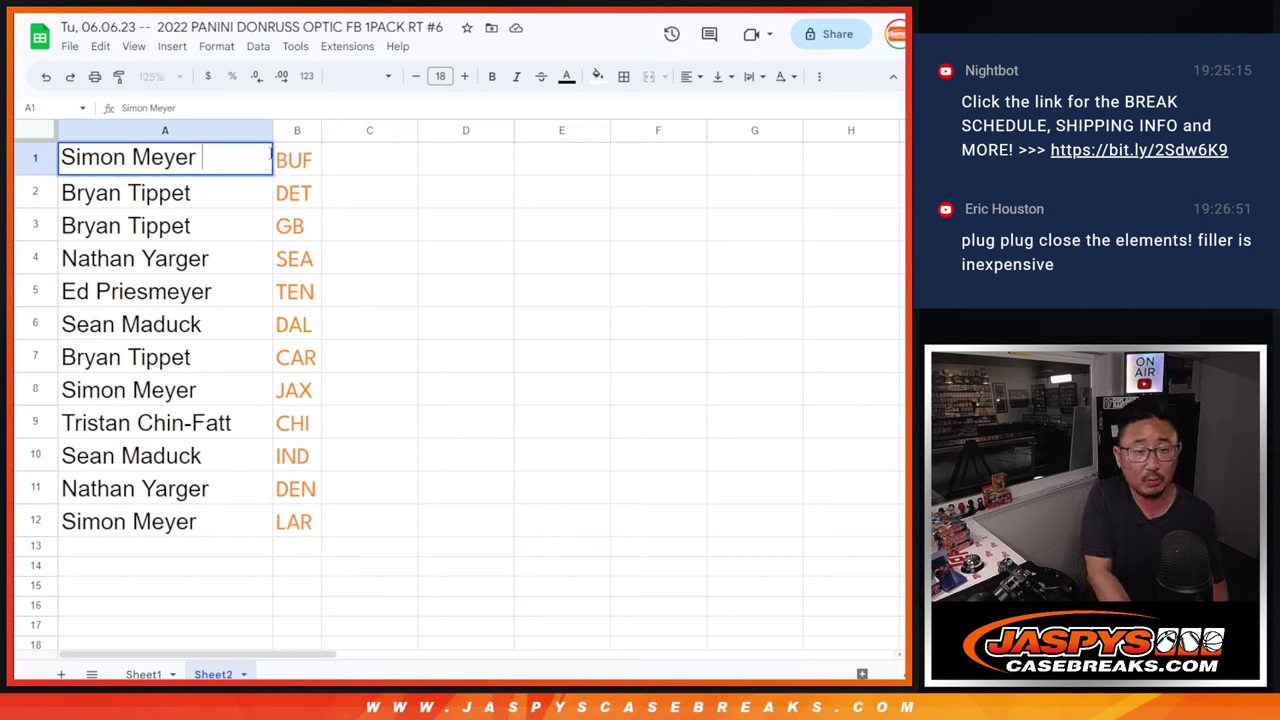
{"action": "type", "text": "/optic6"}
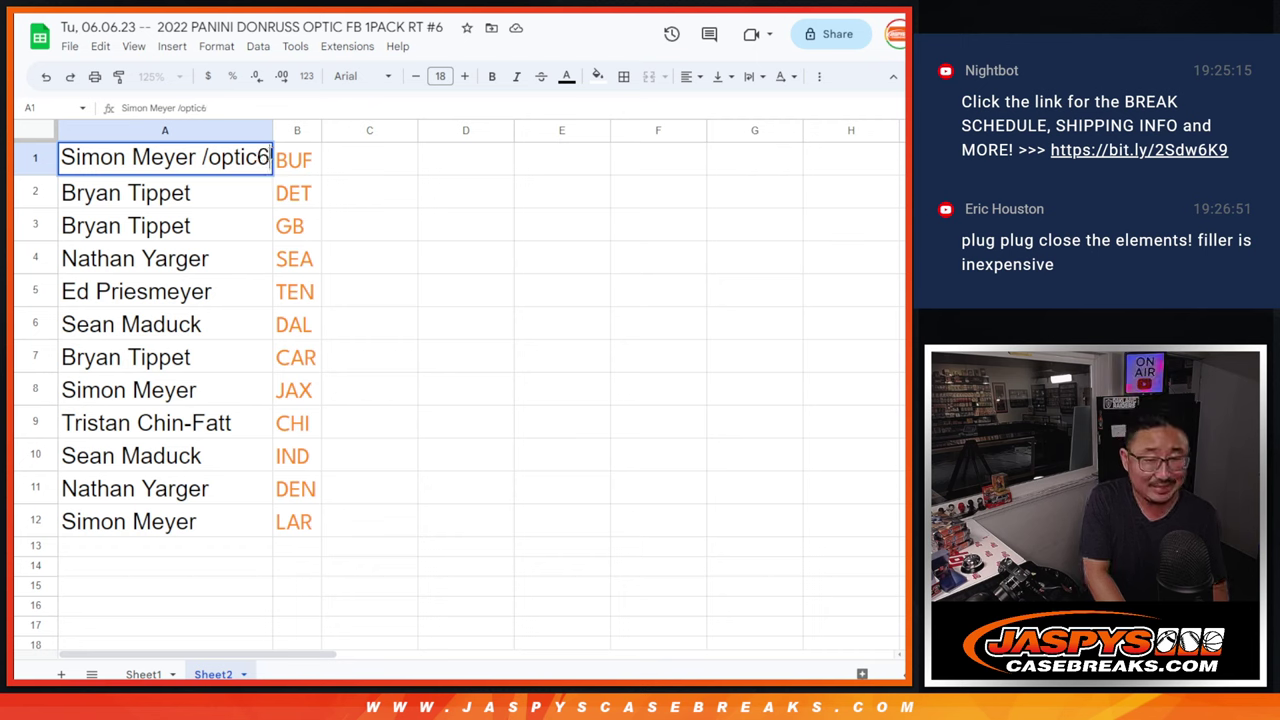
{"action": "key", "text": "Return"}
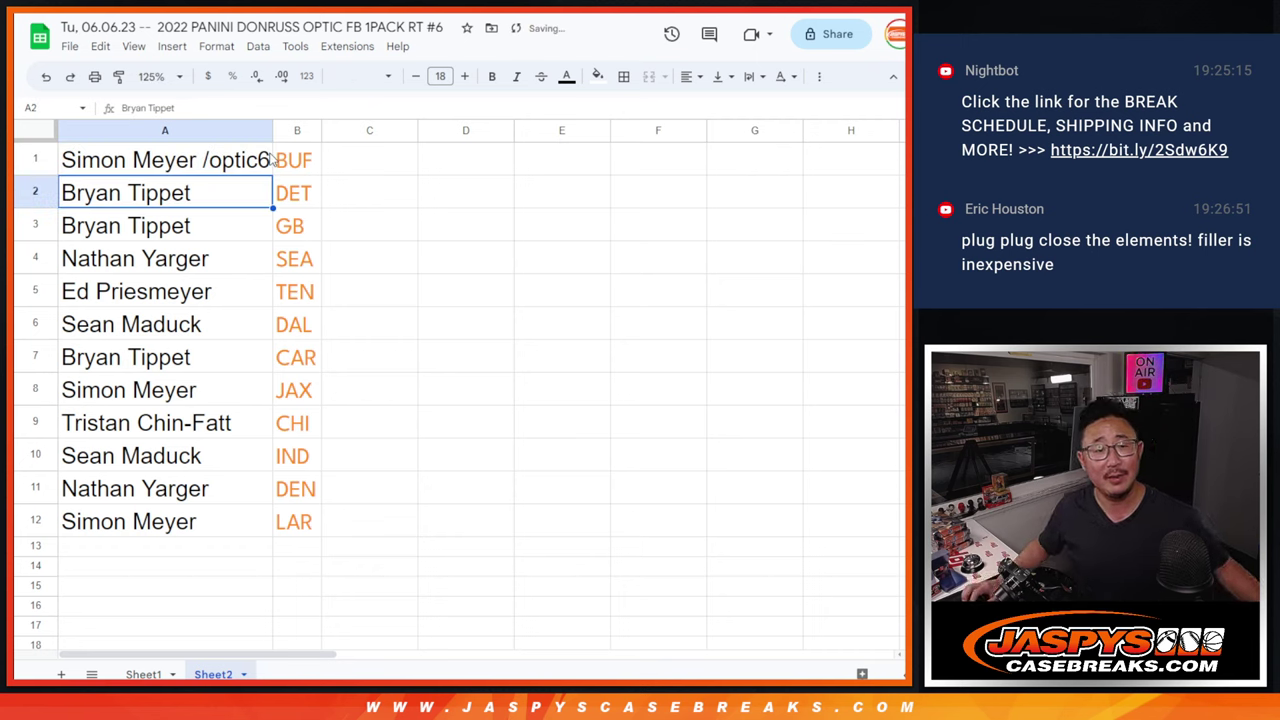